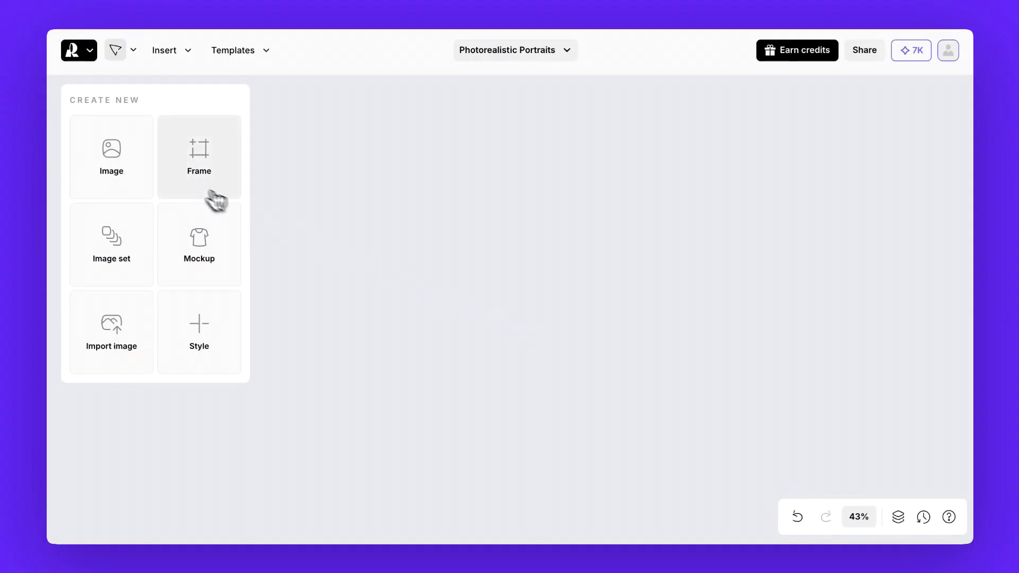
Step: Add a 1024×1024 image frame and apply the Hard flash photorealism style to it
{"action": "left_click", "coordinate": [113, 151]}
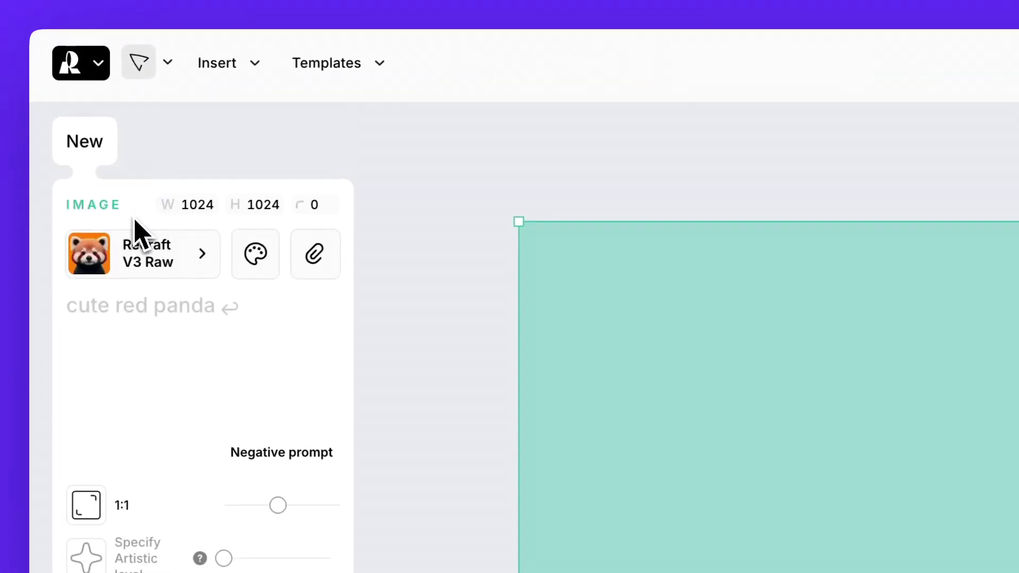
{"action": "left_click", "coordinate": [153, 265]}
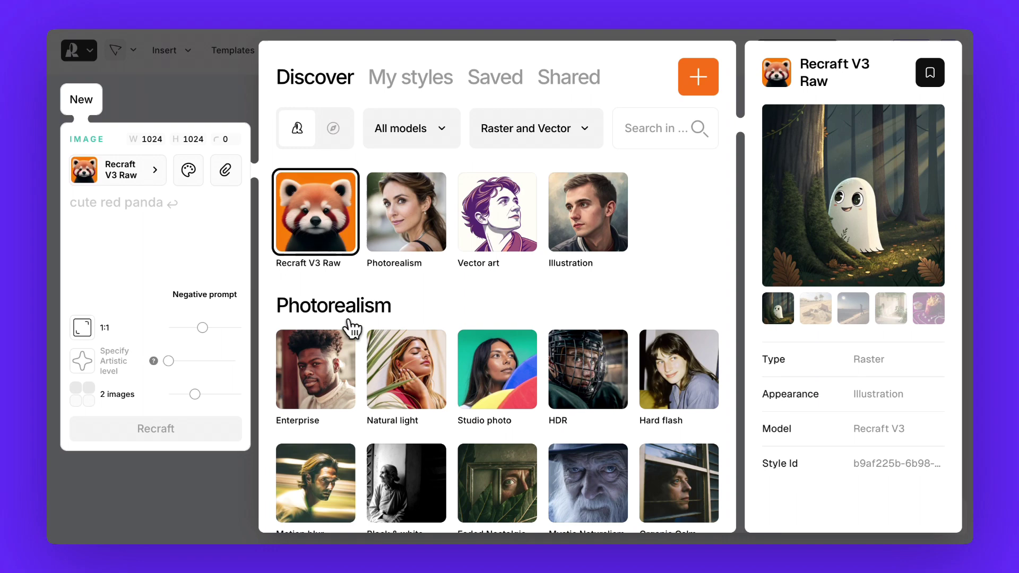
{"action": "scroll", "coordinate": [351, 328], "scroll_direction": "down", "scroll_amount": 3}
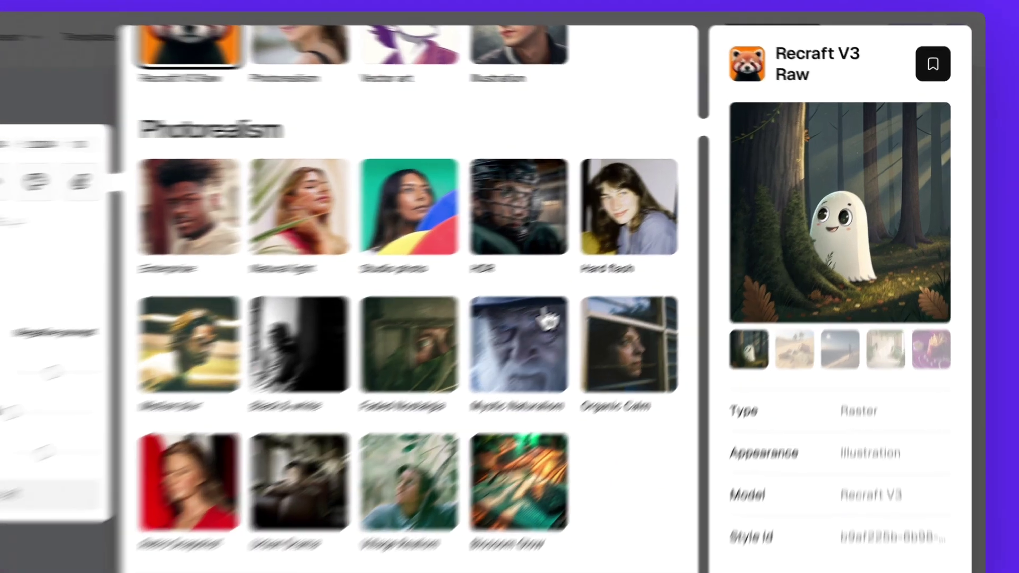
{"action": "mouse_move", "coordinate": [682, 215]}
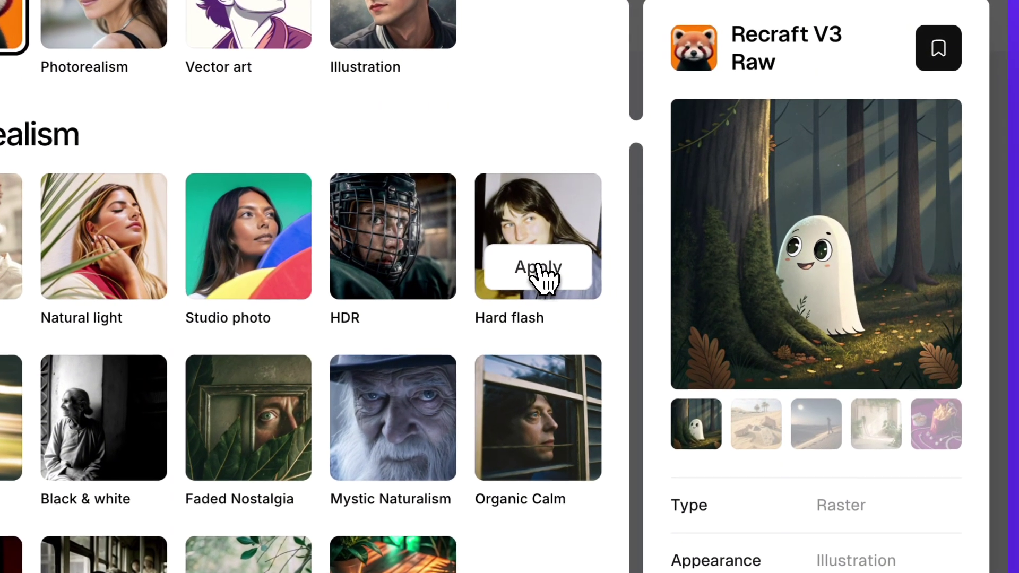
{"action": "left_click", "coordinate": [539, 270]}
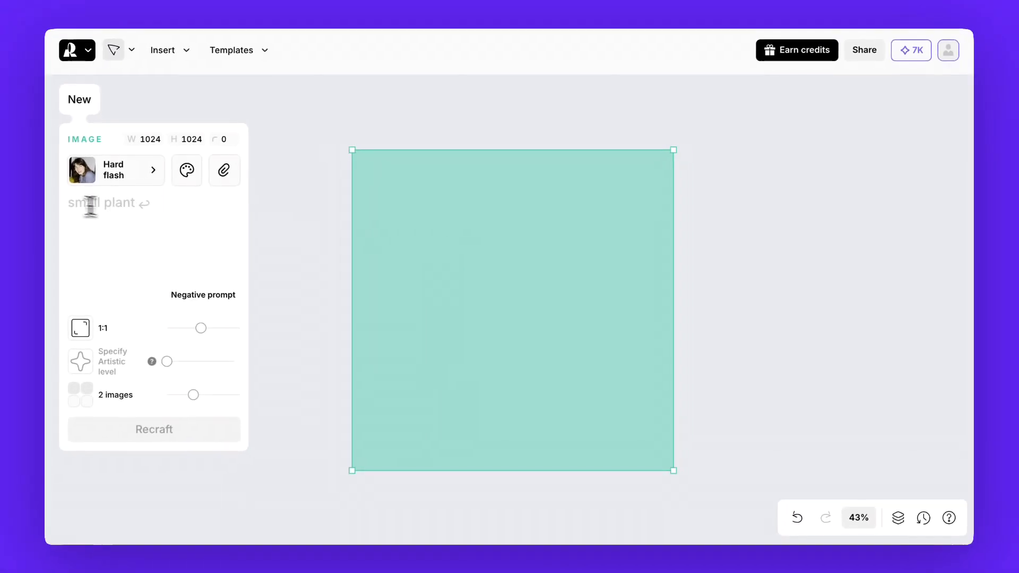
Step: Enter the close-up prompt of a silver-haired young woman in a messy bun and set the aspect ratio to 4:5
{"action": "left_click", "coordinate": [52, 206]}
{"action": "type", "text": "Close-up portrait of a young woman w"}
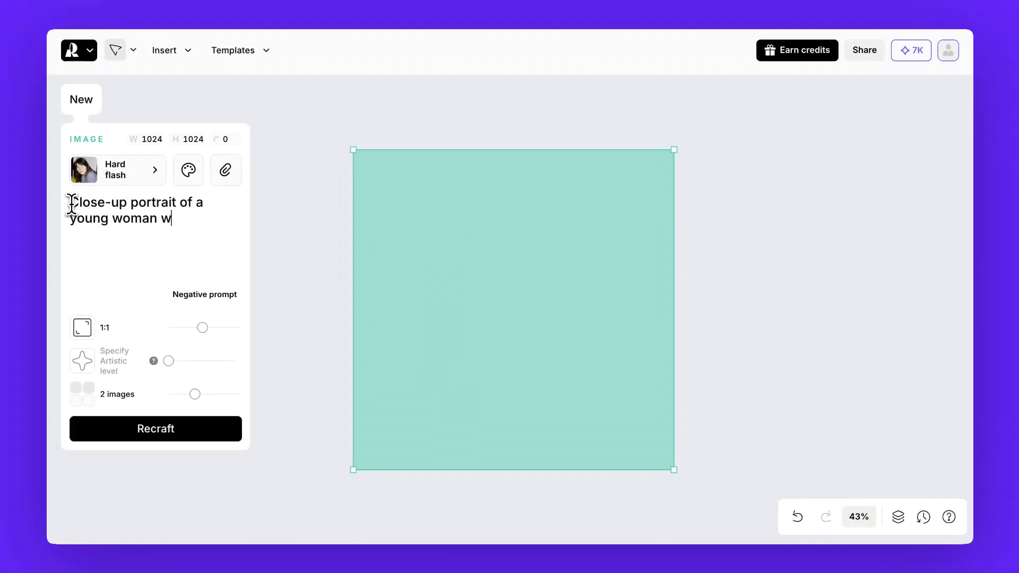
{"action": "type", "text": "ith silver-gray hair in a messy bun, soft freckles, minimal mak"}
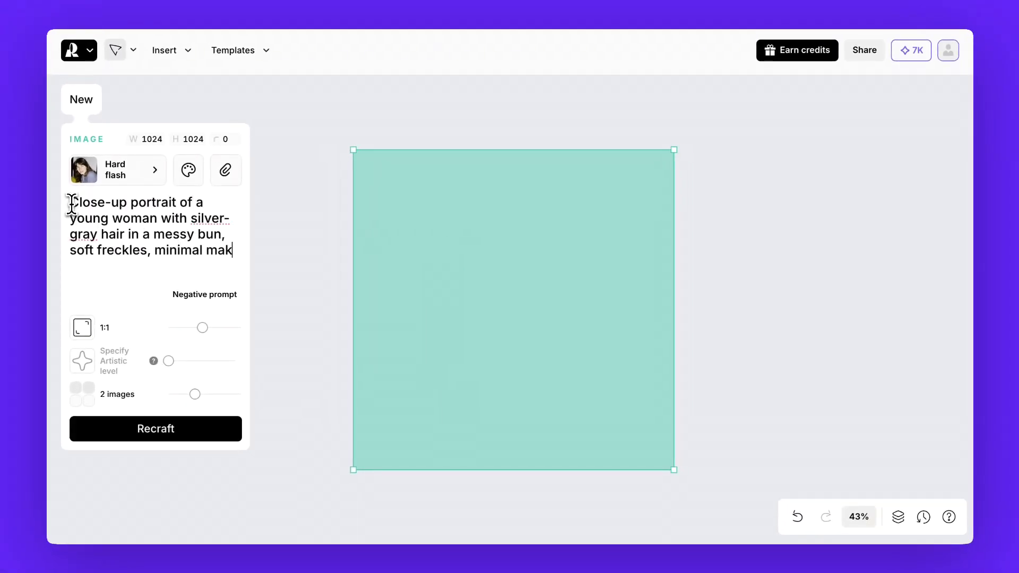
{"action": "type", "text": "eup, sparkly round earrings, a thick textured gr"}
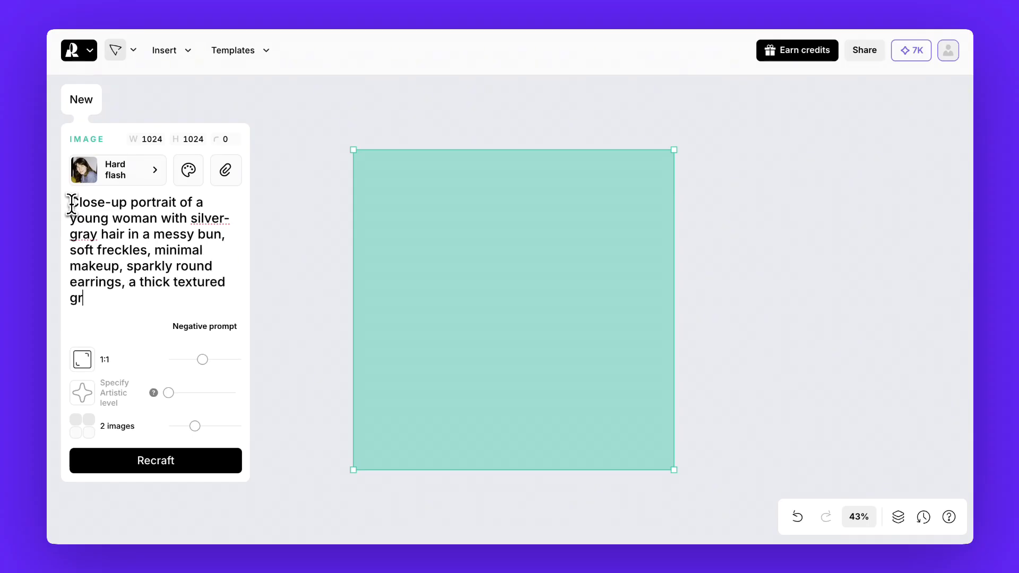
{"action": "type", "text": "een wool sweater, neutral background, soft lighting, cinematic editoria"}
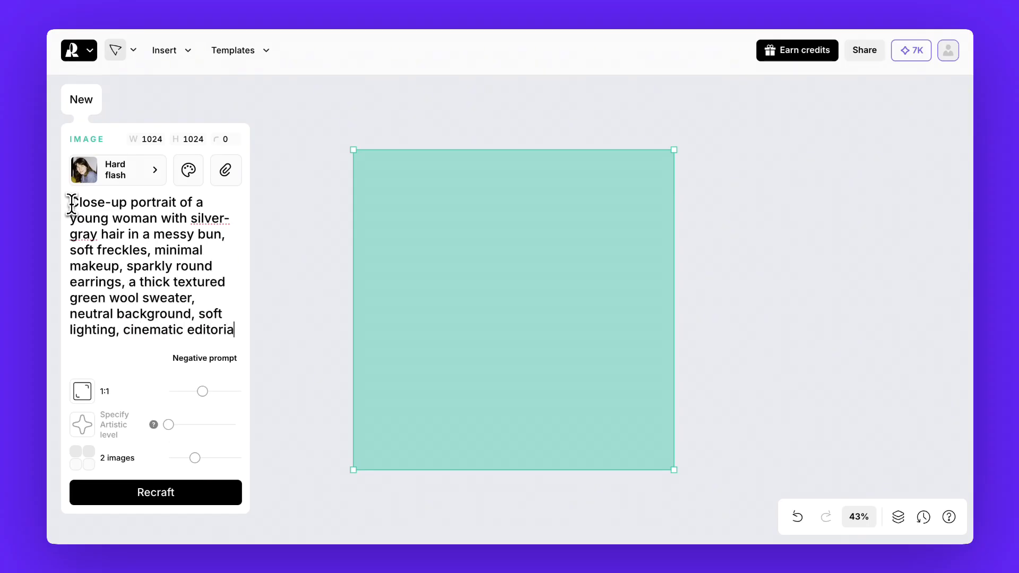
{"action": "type", "text": "l fashion style."}
{"action": "left_click_drag", "start_coordinate": [204, 407], "coordinate": [208, 407]}
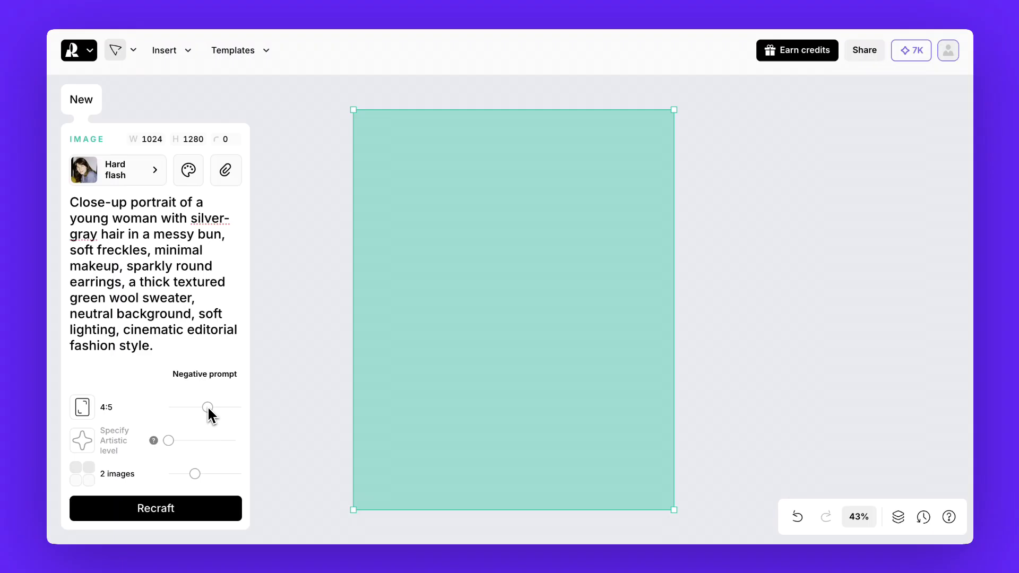
Step: Generate the portraits, trim the prompt to end at 'green wool sweater', and generate four more
{"action": "left_click", "coordinate": [160, 510]}
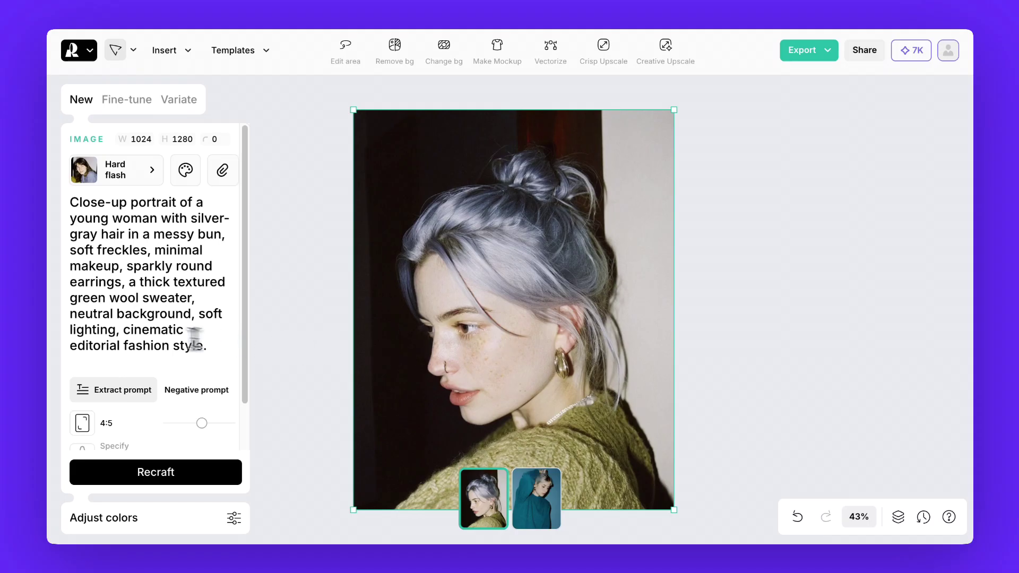
{"action": "left_click_drag", "start_coordinate": [89, 318], "coordinate": [210, 350]}
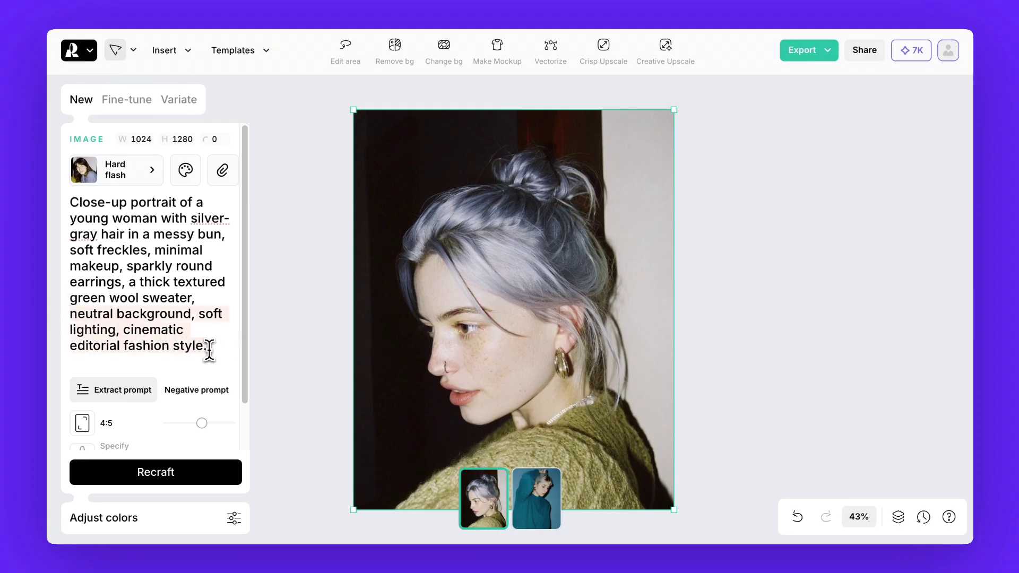
{"action": "key", "text": "BackSpace"}
{"action": "key", "text": "BackSpace"}
{"action": "key", "text": "BackSpace"}
{"action": "left_click_drag", "start_coordinate": [191, 441], "coordinate": [231, 441]}
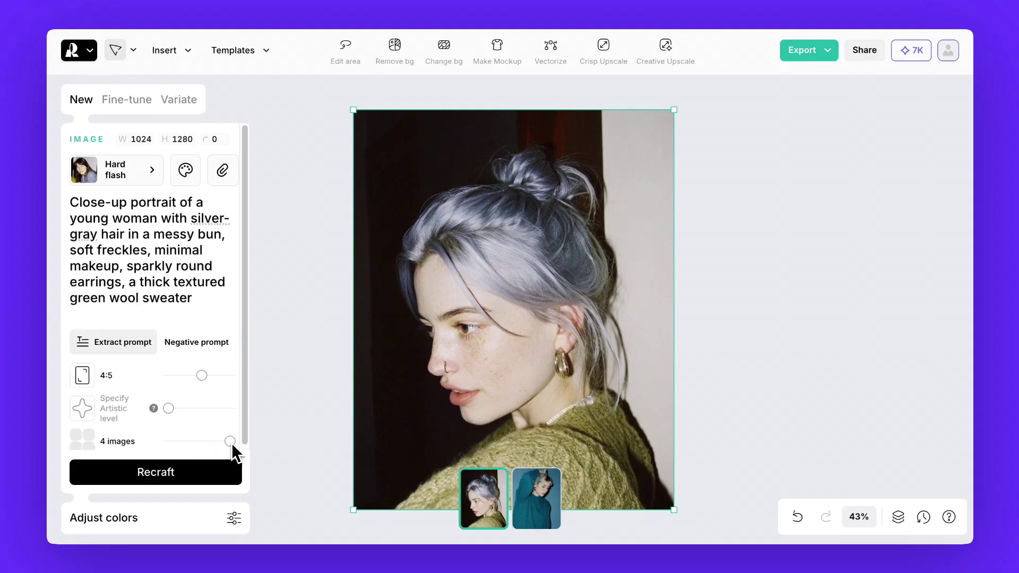
{"action": "left_click", "coordinate": [159, 474]}
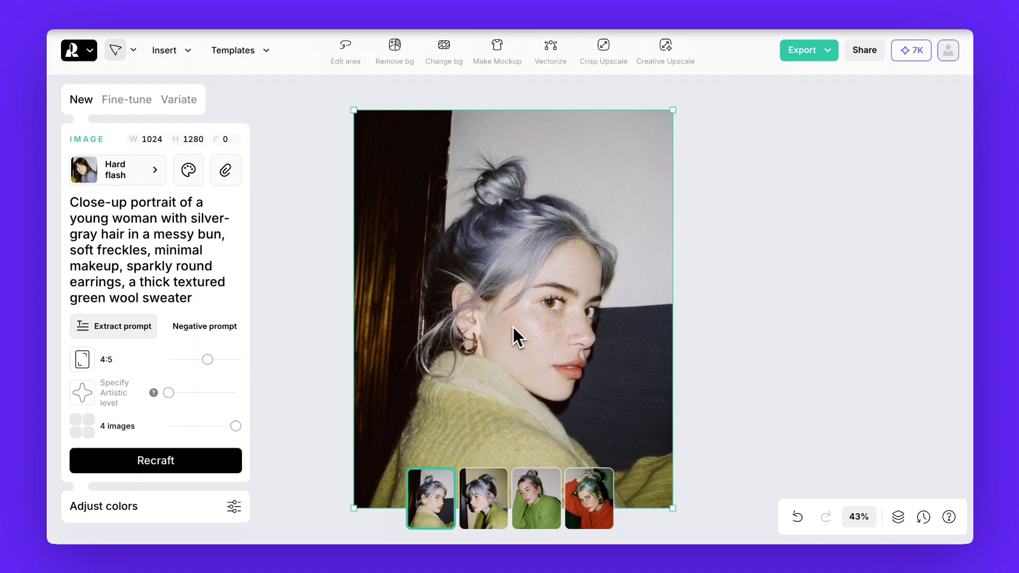
Step: Replace the prompt with a grey-braid, dragon-robe portrait, generate four images, and show the yellow-robe one
{"action": "double_click", "coordinate": [71, 200]}
{"action": "key", "text": "ctrl+a"}
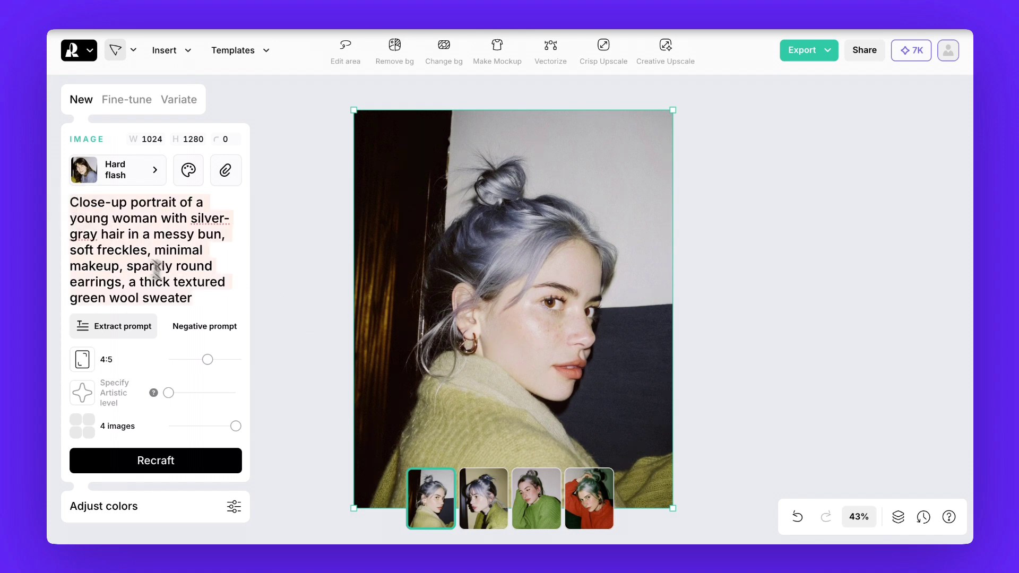
{"action": "key", "text": "BackSpace"}
{"action": "type", "text": "Portrait of a delicate yo"}
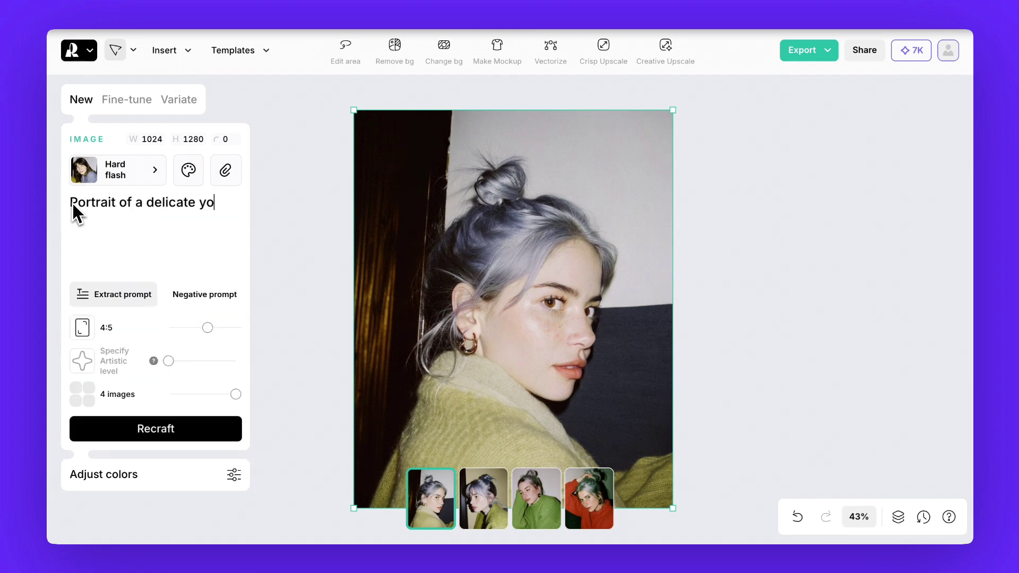
{"action": "type", "text": "ung woman with long grey silver br"}
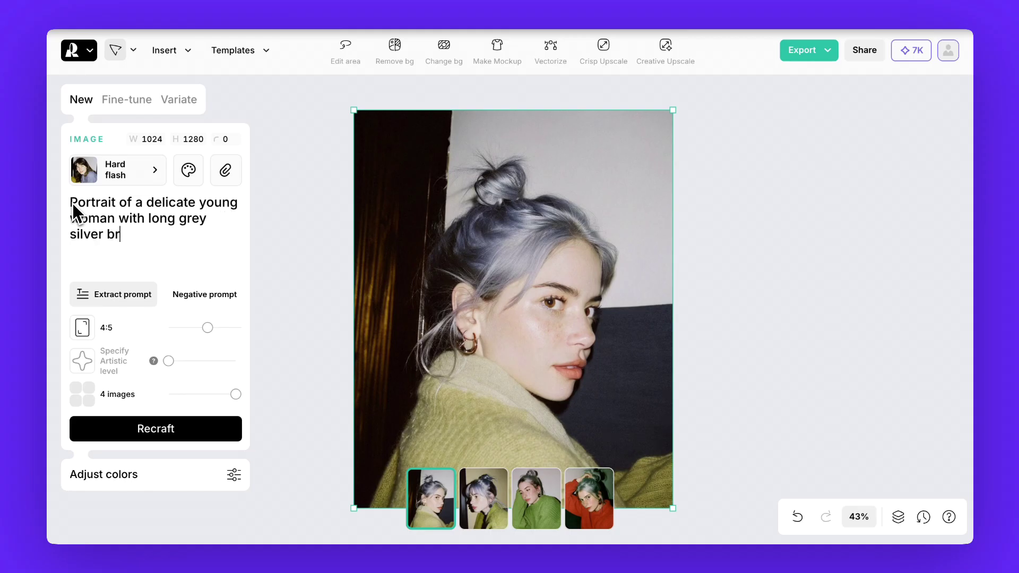
{"action": "type", "text": "aid, wearing an embroidered tra"}
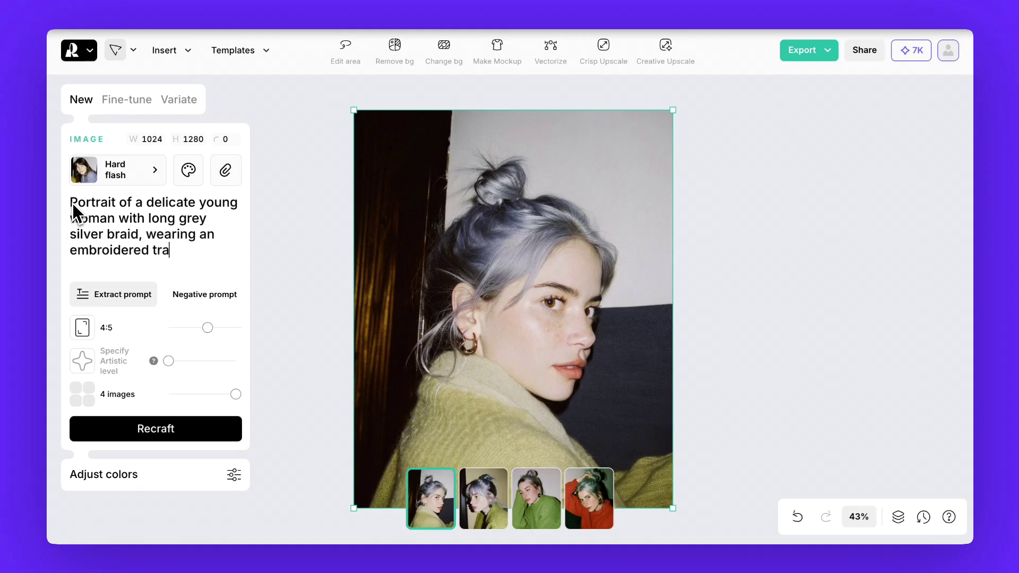
{"action": "type", "text": "ditional-style robe with drago"}
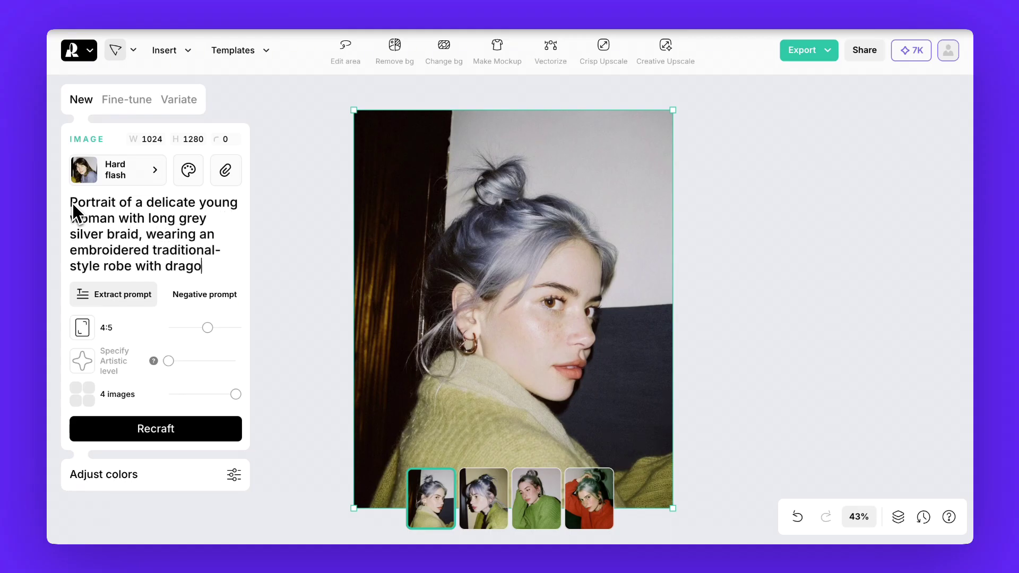
{"action": "type", "text": "ns and floral patterns in green a"}
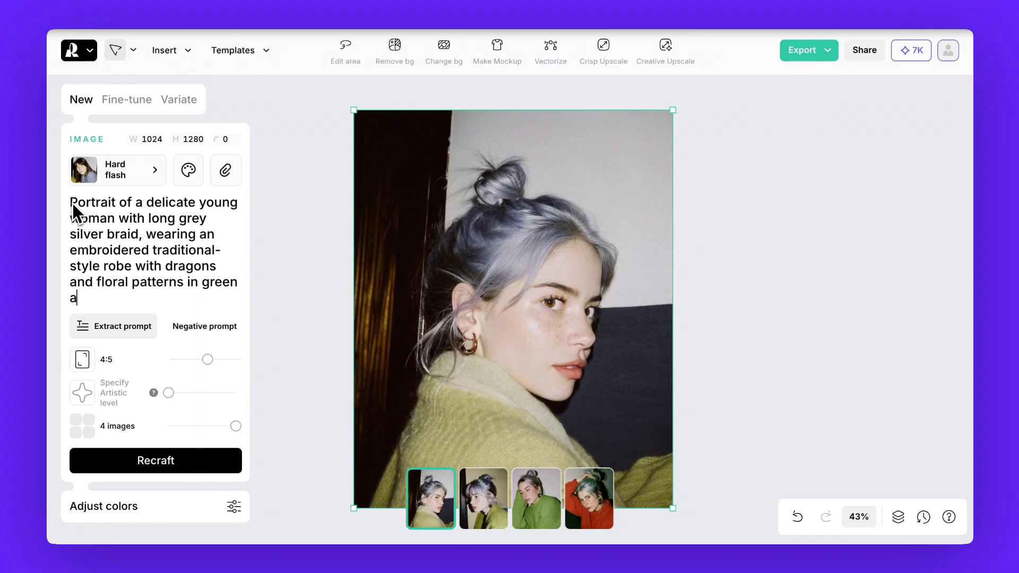
{"action": "type", "text": "nd blue tones, calm and dreamy ex"}
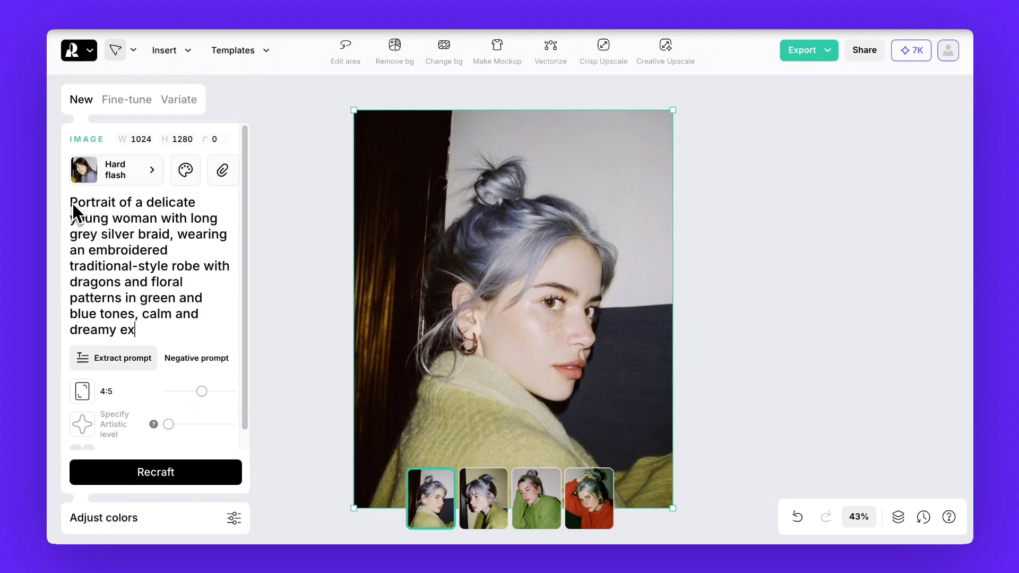
{"action": "type", "text": "pression, East Asian aesthetic"}
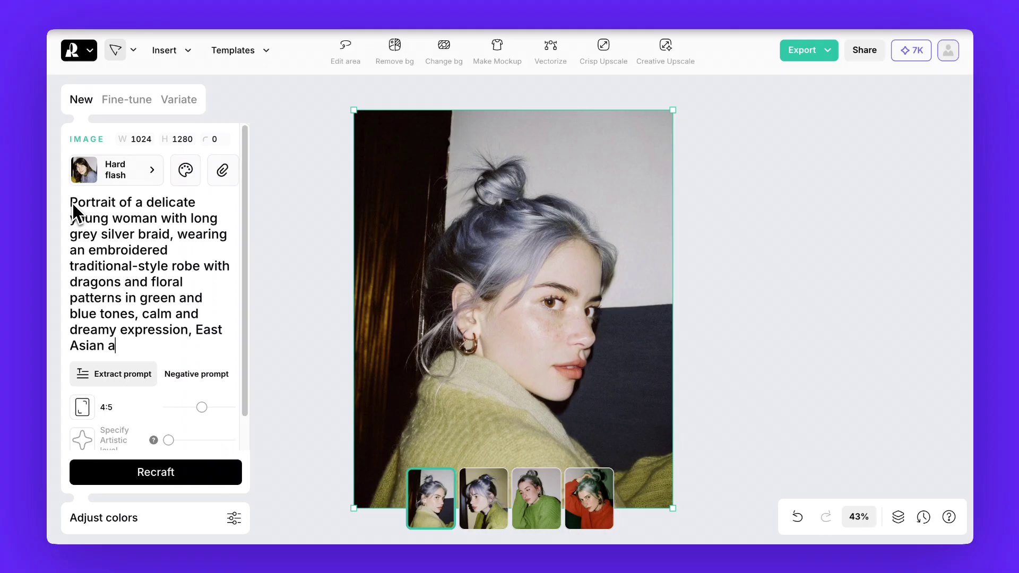
{"action": "left_click", "coordinate": [151, 473]}
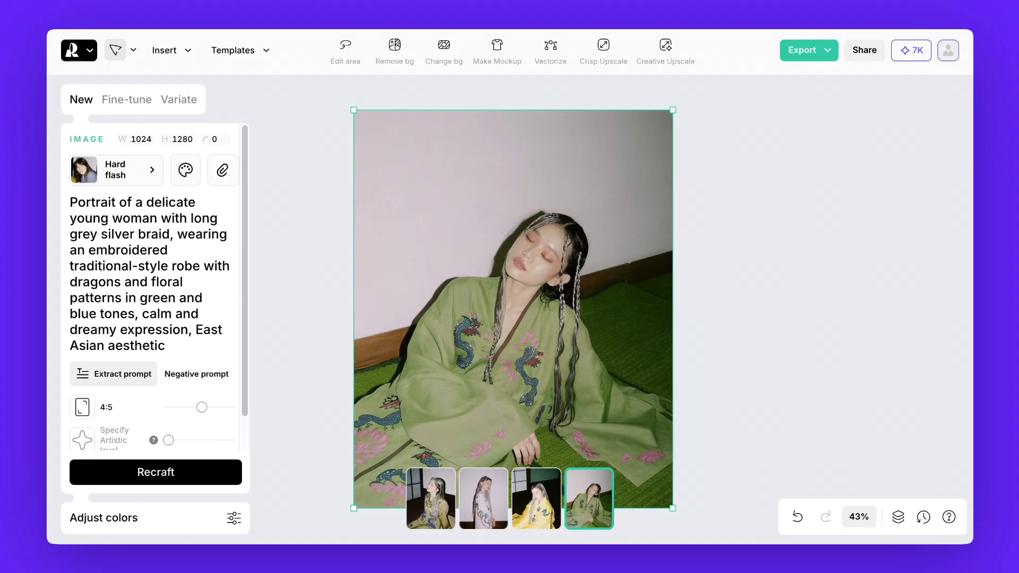
{"action": "left_click", "coordinate": [541, 496]}
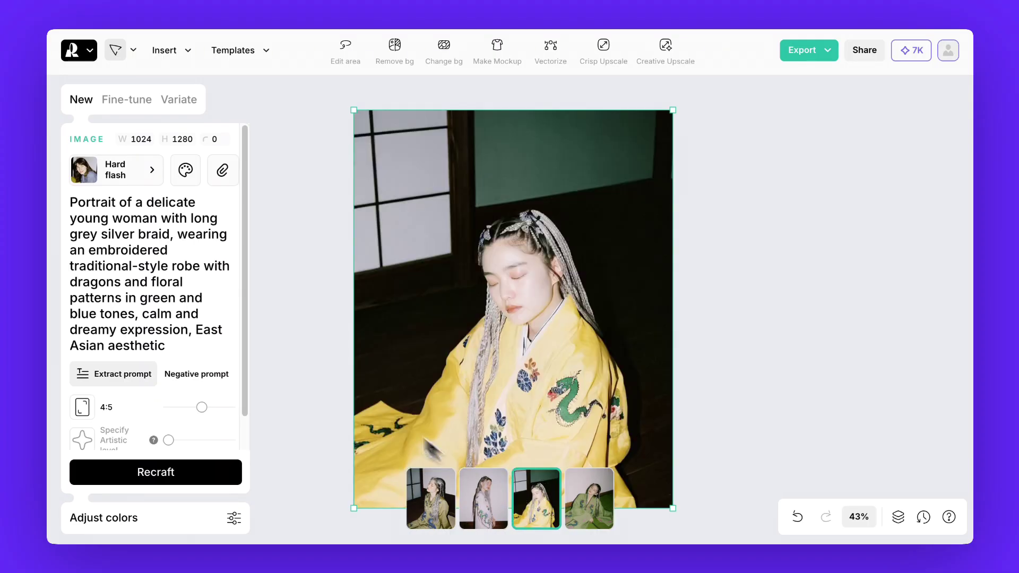
Step: Apply the Natural light style and generate portraits from a pasted Bantu-knots prompt
{"action": "left_click", "coordinate": [130, 186]}
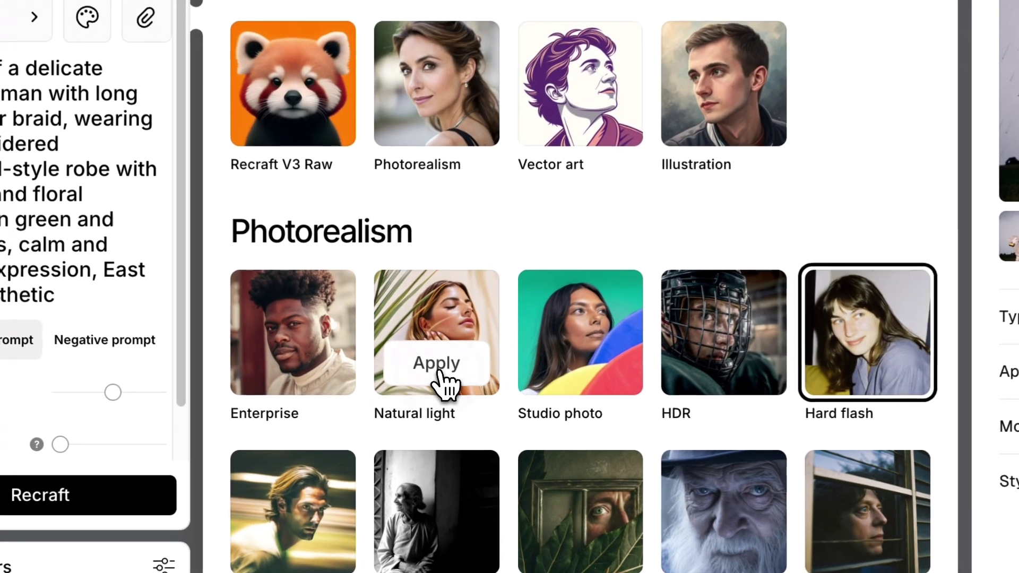
{"action": "left_click", "coordinate": [427, 378]}
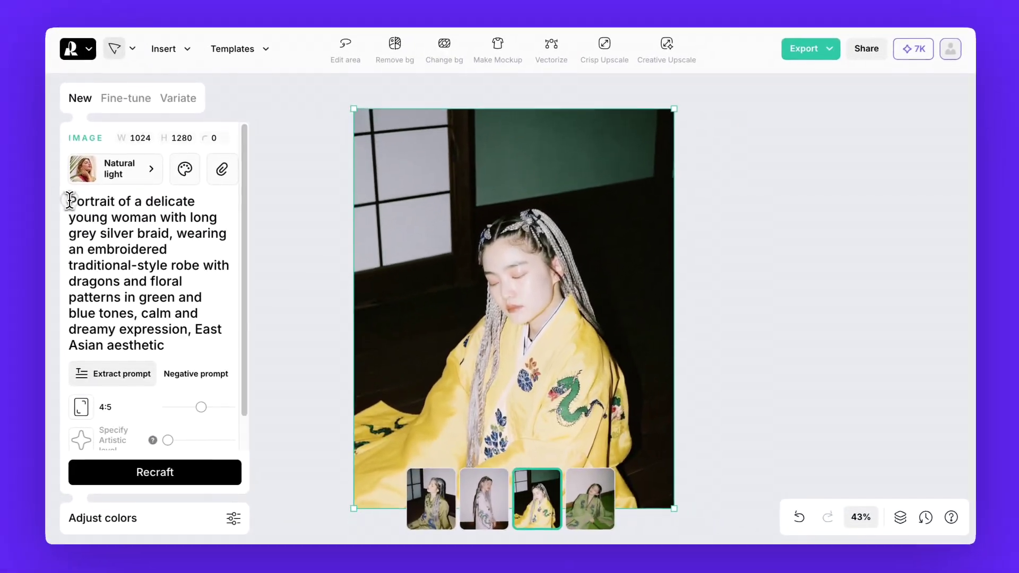
{"action": "left_click_drag", "start_coordinate": [69, 200], "coordinate": [165, 345]}
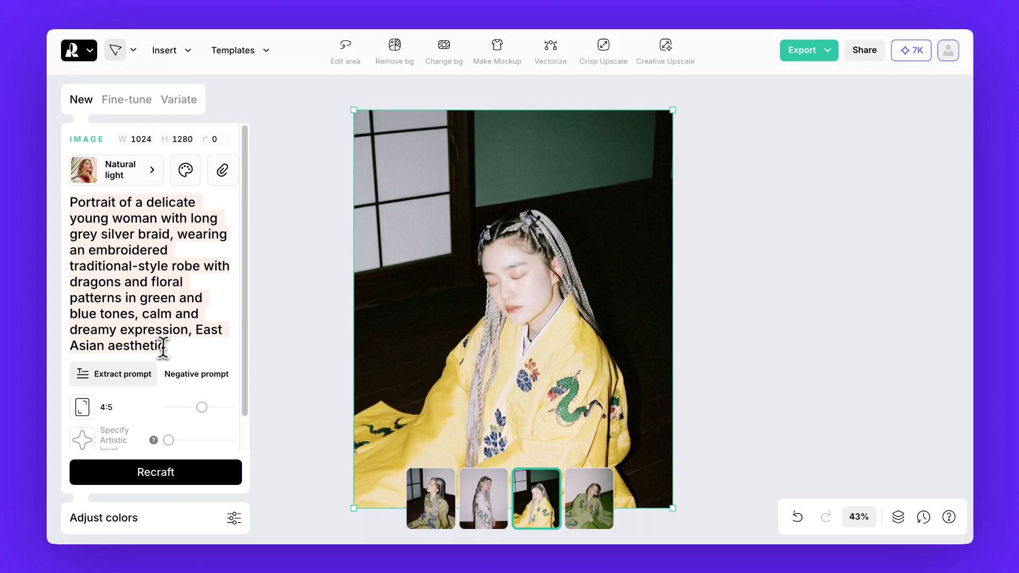
{"action": "type", "text": "Expressive portrait of a young woman with silver-gray Bantu knots hairstyle, playful facial expression with tongue out, wearing large gold and pearl statement earrings shaped like abstract flowers, a nose piercing with a pearl ring, and beaded teeth gems."}
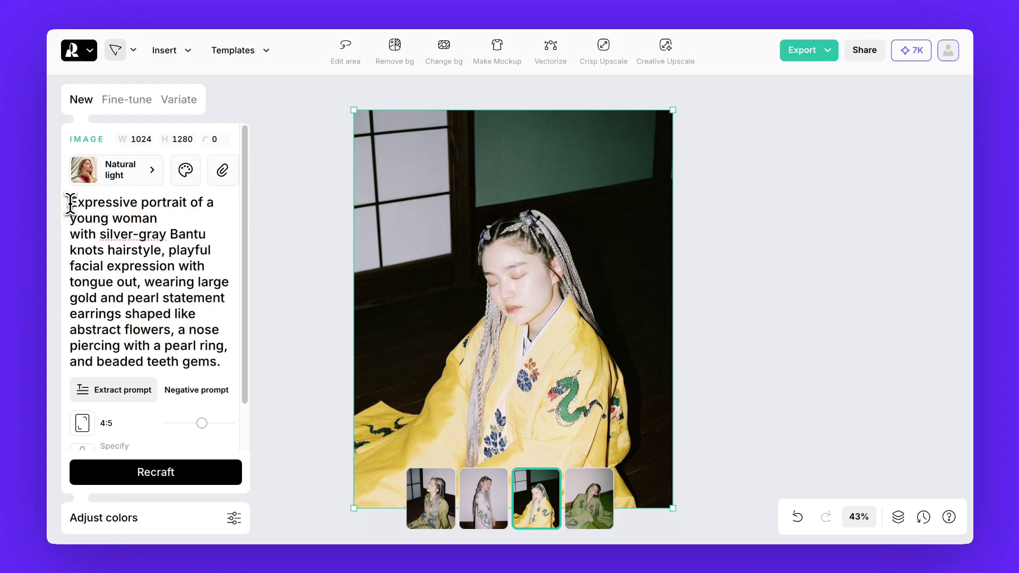
{"action": "scroll", "coordinate": [70, 202], "scroll_direction": "down", "scroll_amount": 2}
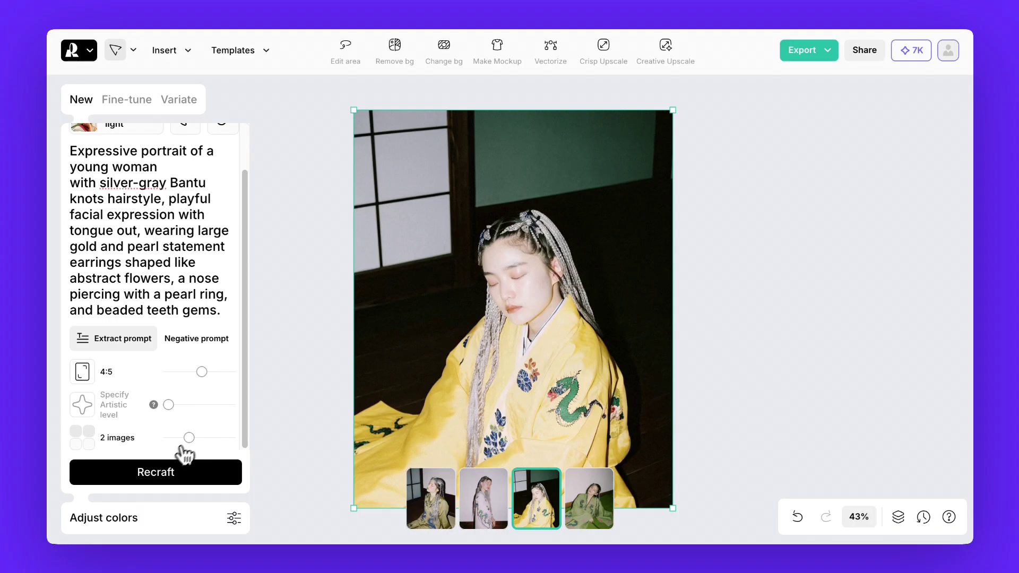
{"action": "left_click", "coordinate": [155, 472]}
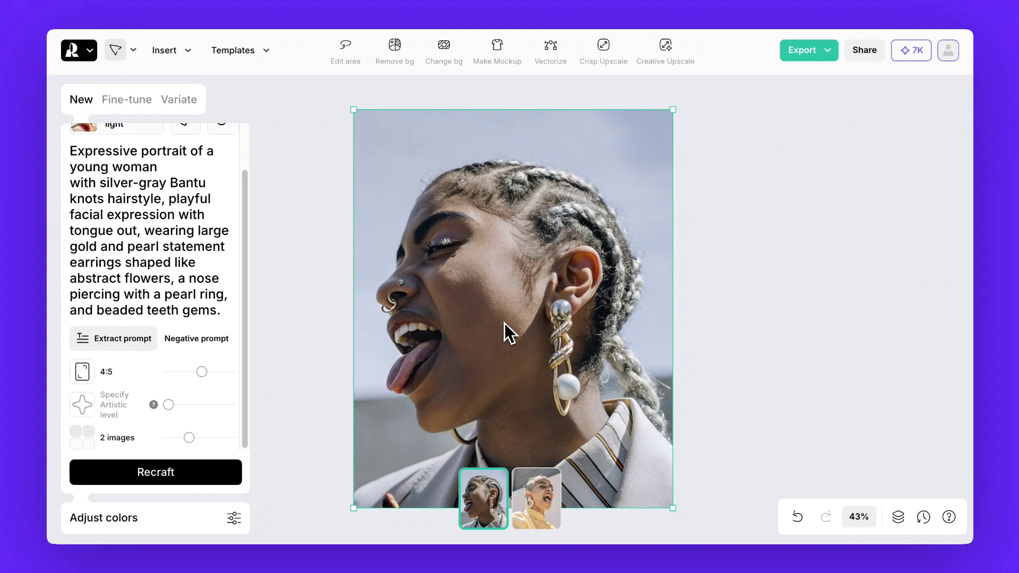
Step: Paste the extreme close-up prompt of a smiling woman in a knitted sweater and generate
{"action": "left_click", "coordinate": [71, 149]}
{"action": "scroll", "coordinate": [73, 149], "scroll_direction": "up", "scroll_amount": 1}
{"action": "left_click_drag", "start_coordinate": [71, 201], "coordinate": [222, 362]}
{"action": "type", "text": "Extreme close-up portrait of a young woman smiling with her eyes tightly shut, soft pastel purple eyeshadow on closed eyelids, natural fresh skin with a healthy glow, and visible white teeth in a joyful grin, wearing a bright knitted sweater."}
{"action": "left_click", "coordinate": [163, 478]}
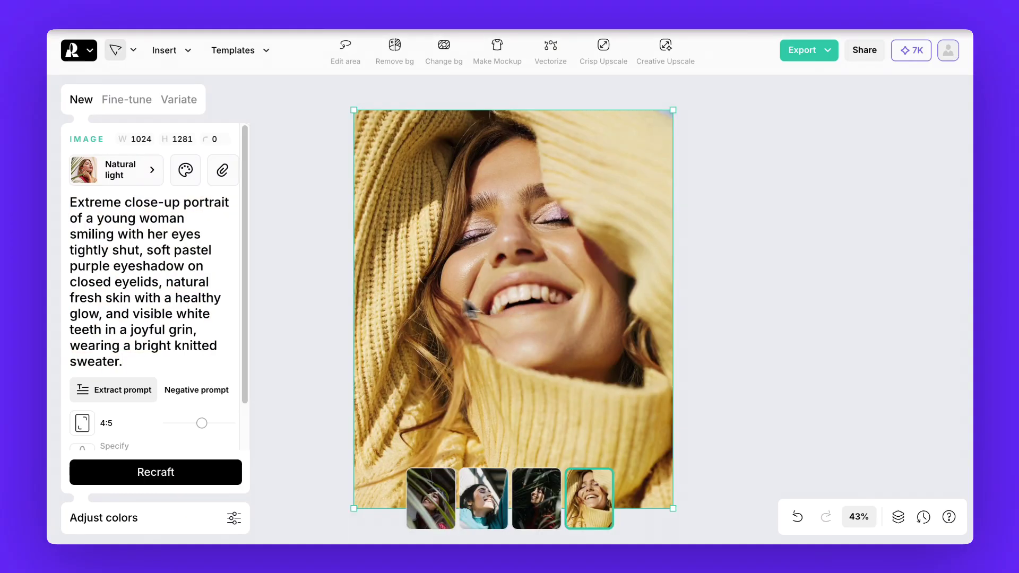
Step: Duplicate the yellow-sweater portrait and place the copy beside the original
{"action": "left_click", "coordinate": [114, 170]}
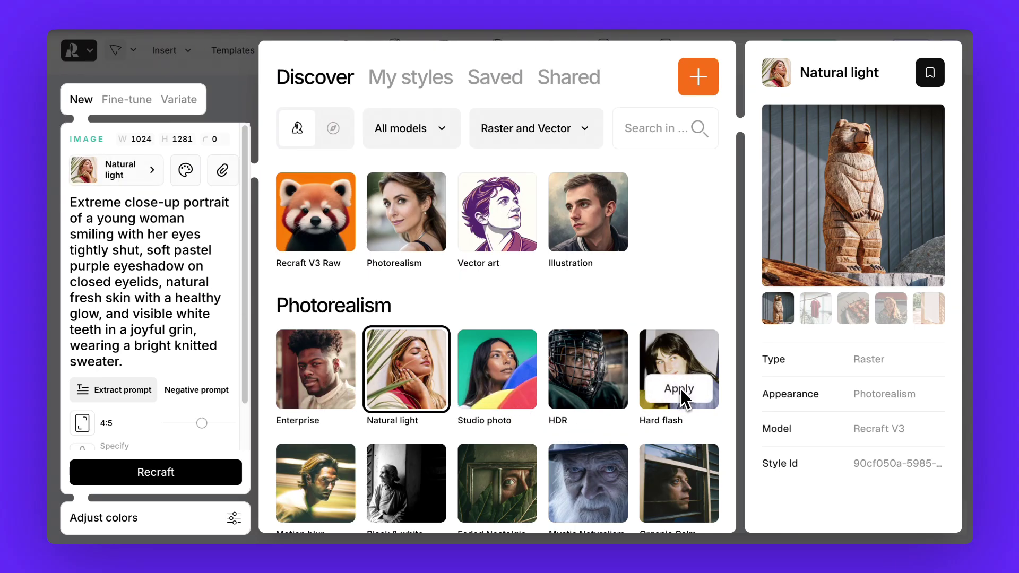
{"action": "key", "text": "Escape"}
{"action": "key", "text": "ctrl+d"}
{"action": "left_click_drag", "start_coordinate": [529, 313], "coordinate": [811, 301]}
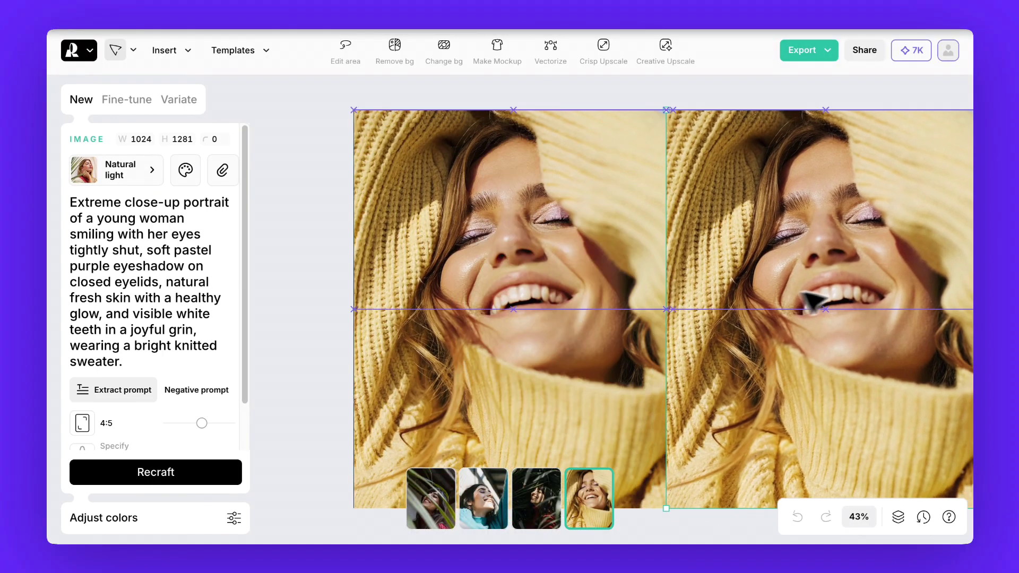
{"action": "key", "text": "Escape"}
{"action": "scroll", "coordinate": [764, 212], "scroll_direction": "right", "scroll_amount": 3}
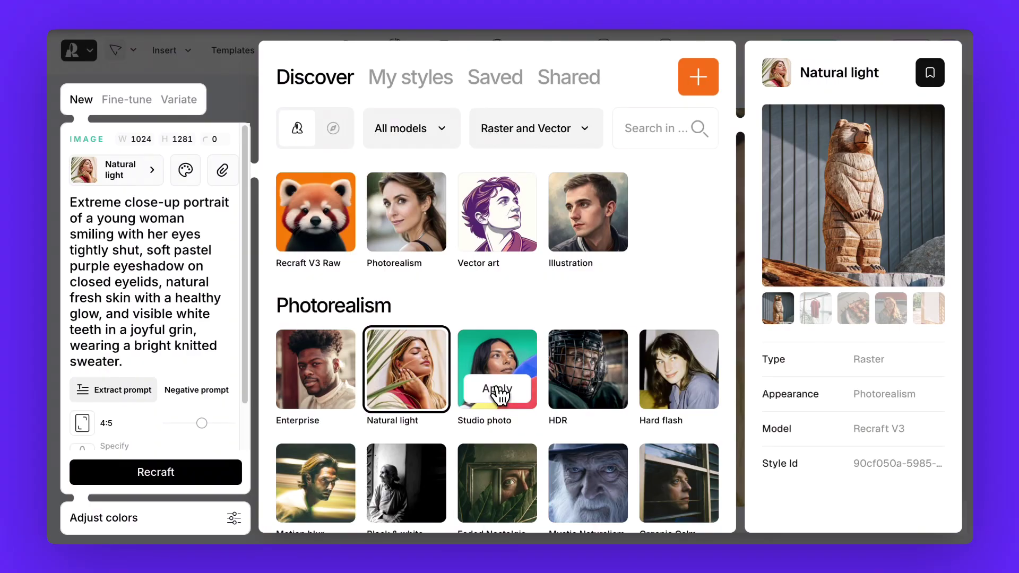
Step: Regenerate the left portrait in Studio photo style and the right one in Hard flash
{"action": "left_click", "coordinate": [499, 394]}
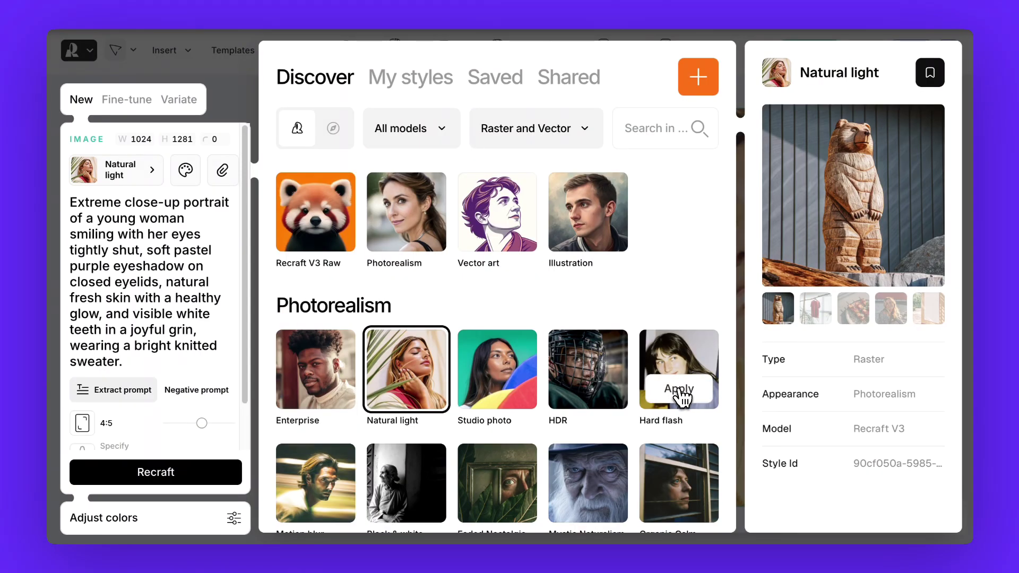
{"action": "left_click", "coordinate": [677, 391]}
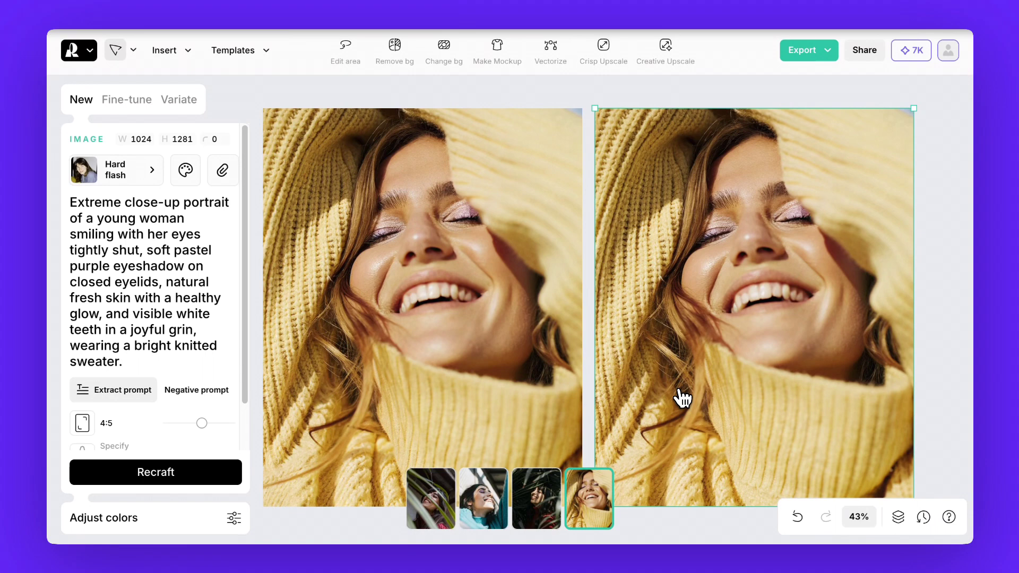
{"action": "left_click", "coordinate": [429, 311]}
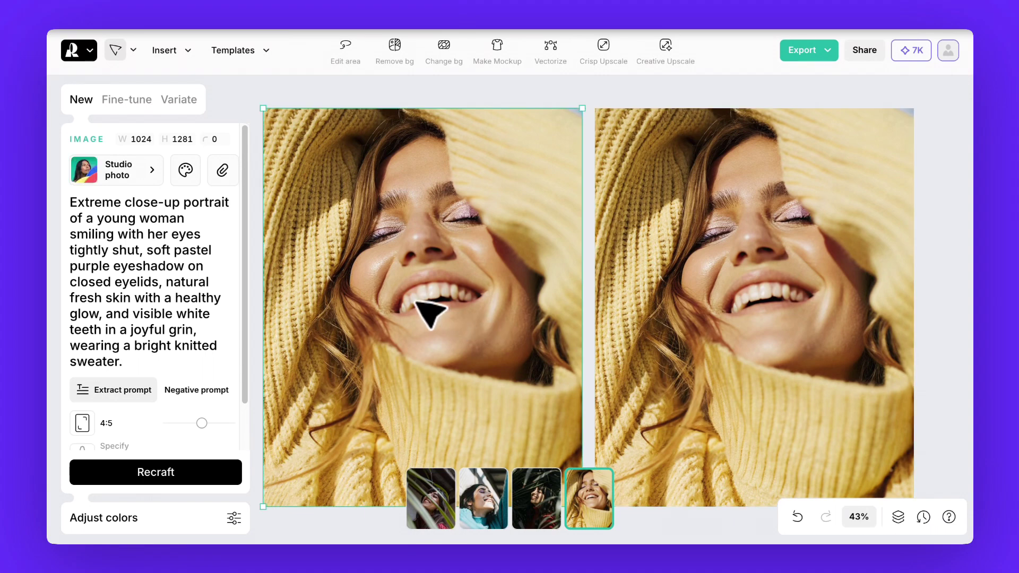
{"action": "left_click", "coordinate": [167, 476]}
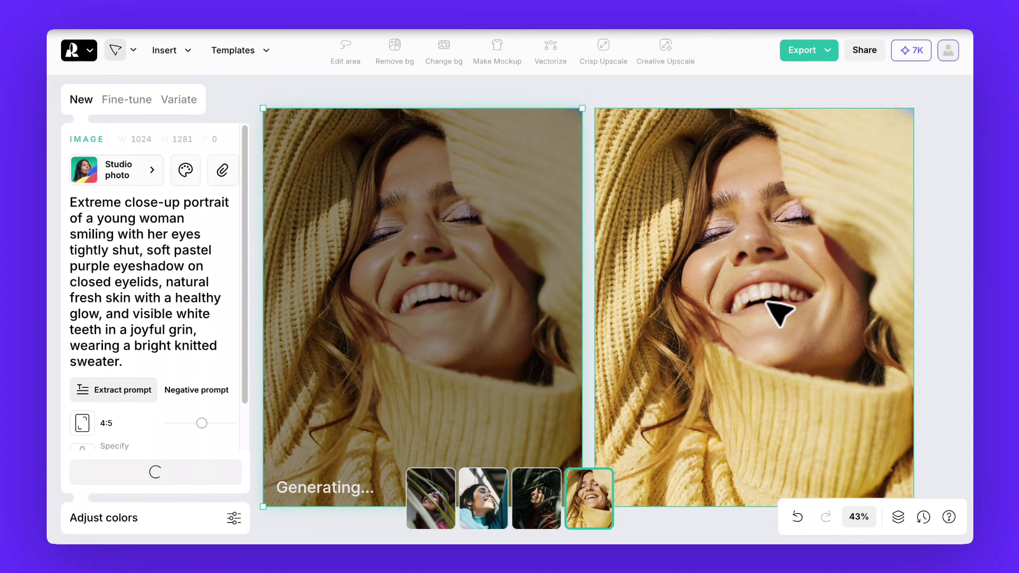
{"action": "left_click", "coordinate": [780, 313]}
{"action": "left_click", "coordinate": [155, 479]}
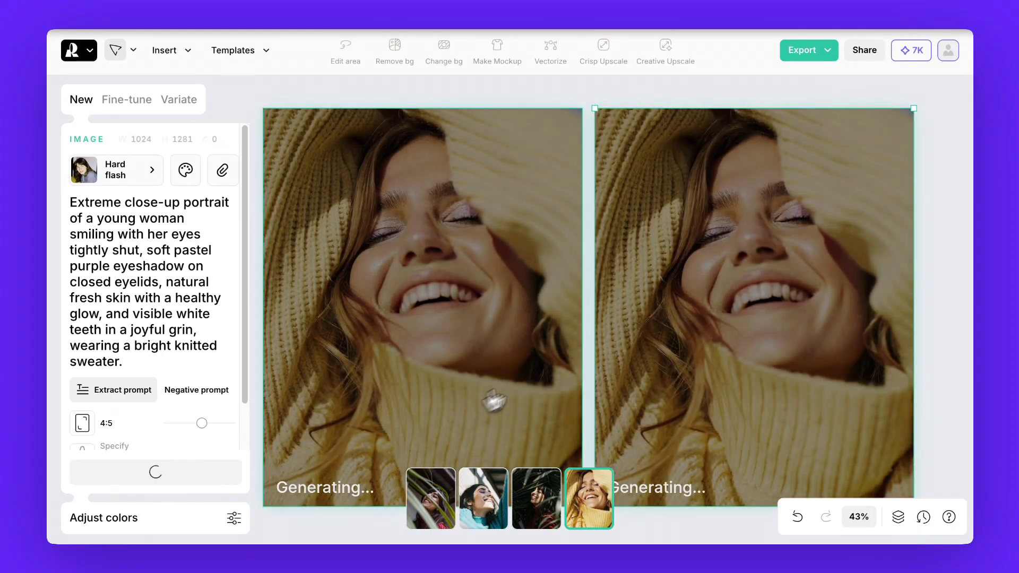
{"action": "left_click", "coordinate": [585, 332]}
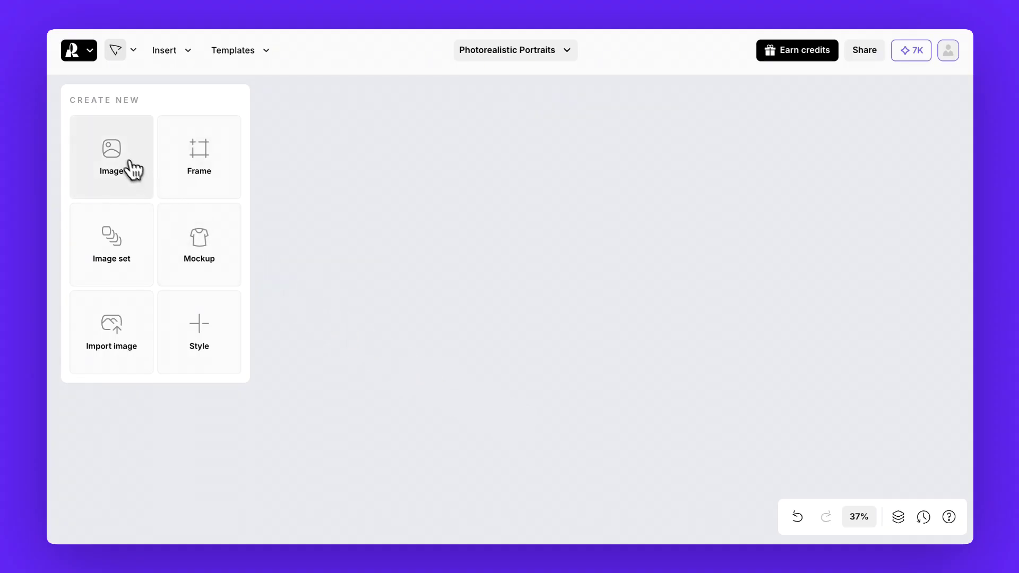
Step: Add an image frame, start a new custom style, and upload Image.png as its reference
{"action": "left_click", "coordinate": [113, 156]}
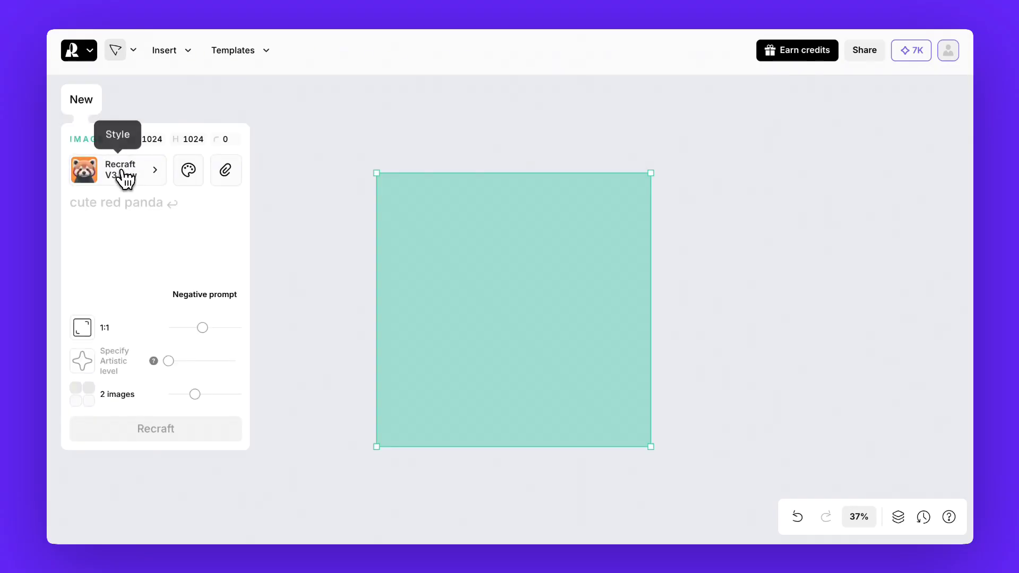
{"action": "left_click", "coordinate": [125, 179]}
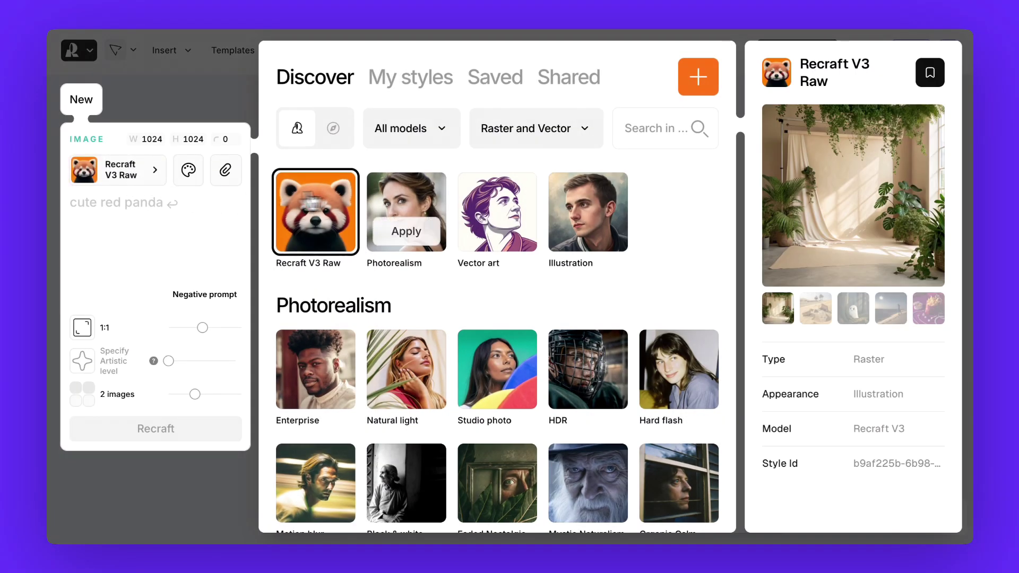
{"action": "left_click", "coordinate": [704, 81]}
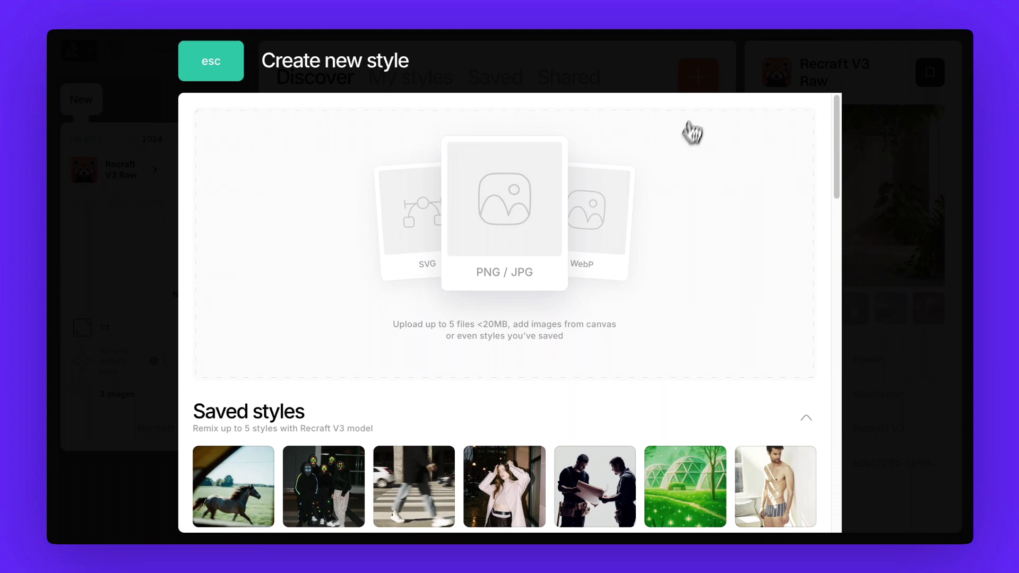
{"action": "left_click", "coordinate": [498, 285]}
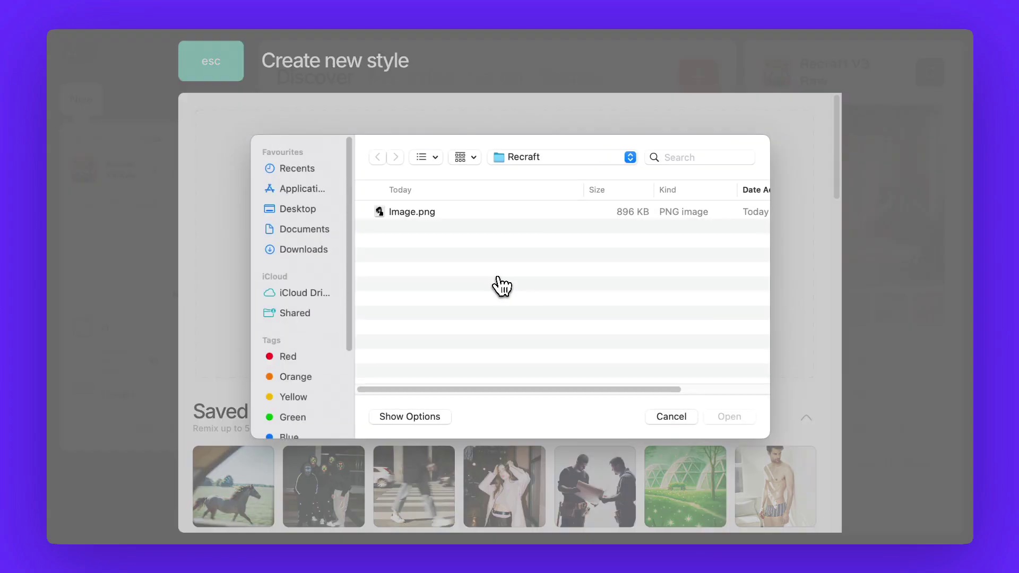
{"action": "double_click", "coordinate": [380, 212]}
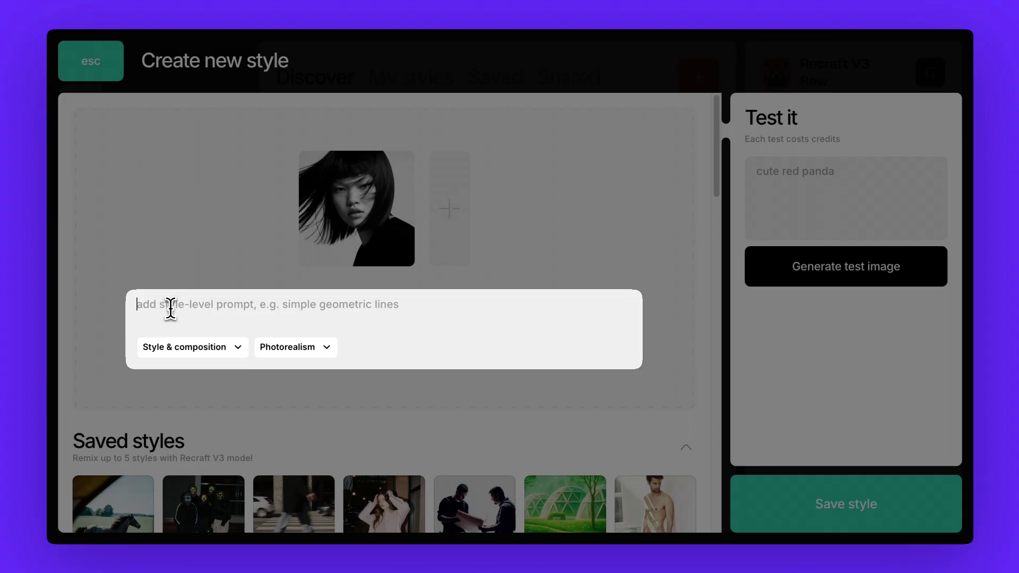
Step: Enter the style description 'black clothes, wind hair' and open the Style & composition dropdown
{"action": "type", "text": "black clothes, wind hair"}
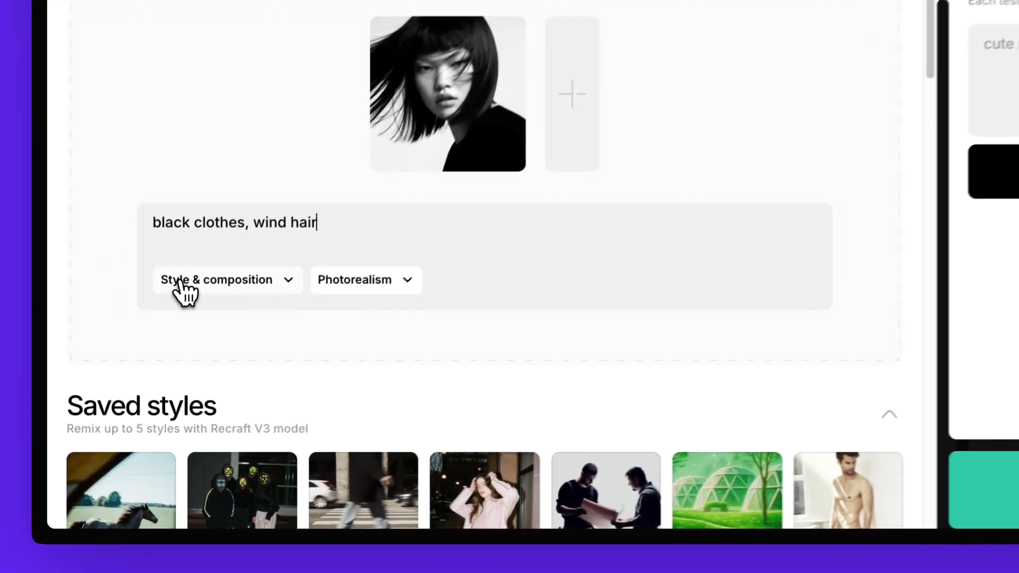
{"action": "left_click", "coordinate": [189, 270]}
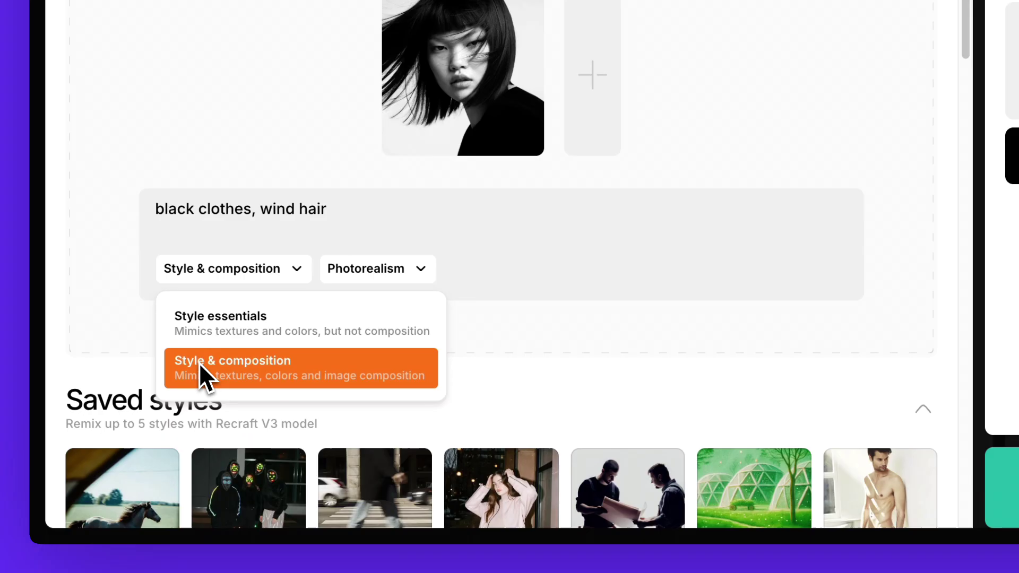
Step: Switch the style to Style essentials and generate a test image for 'a man'
{"action": "left_click", "coordinate": [212, 318]}
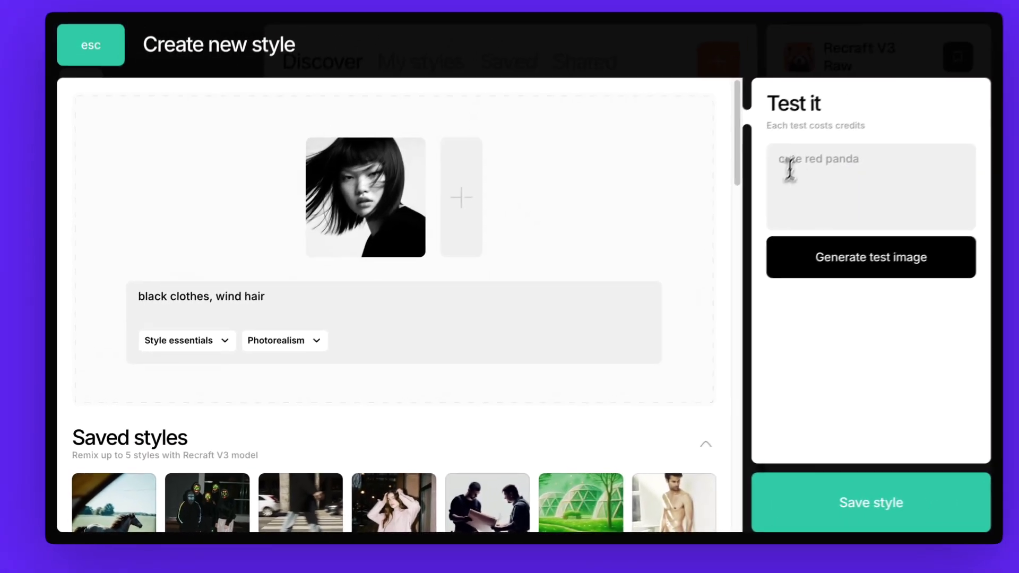
{"action": "left_click", "coordinate": [786, 170]}
{"action": "type", "text": "a man"}
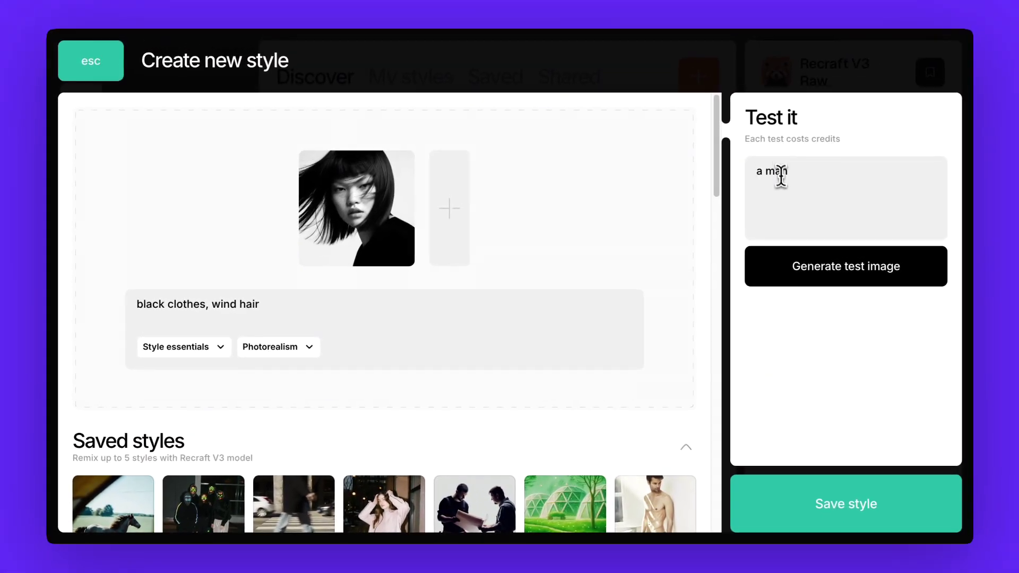
{"action": "left_click", "coordinate": [870, 266]}
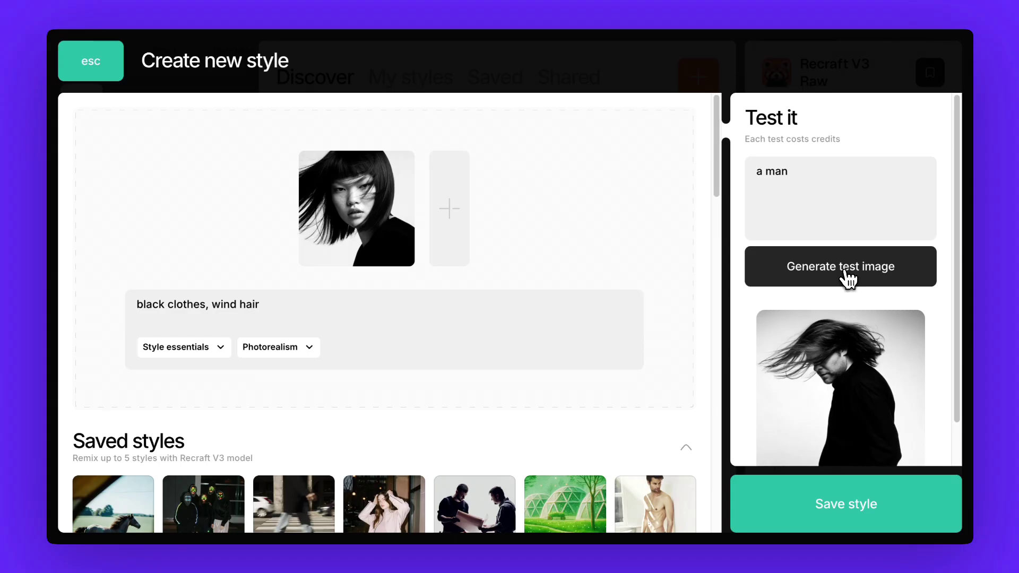
Step: Save the custom style under the name 'Black and white'
{"action": "left_click", "coordinate": [854, 514]}
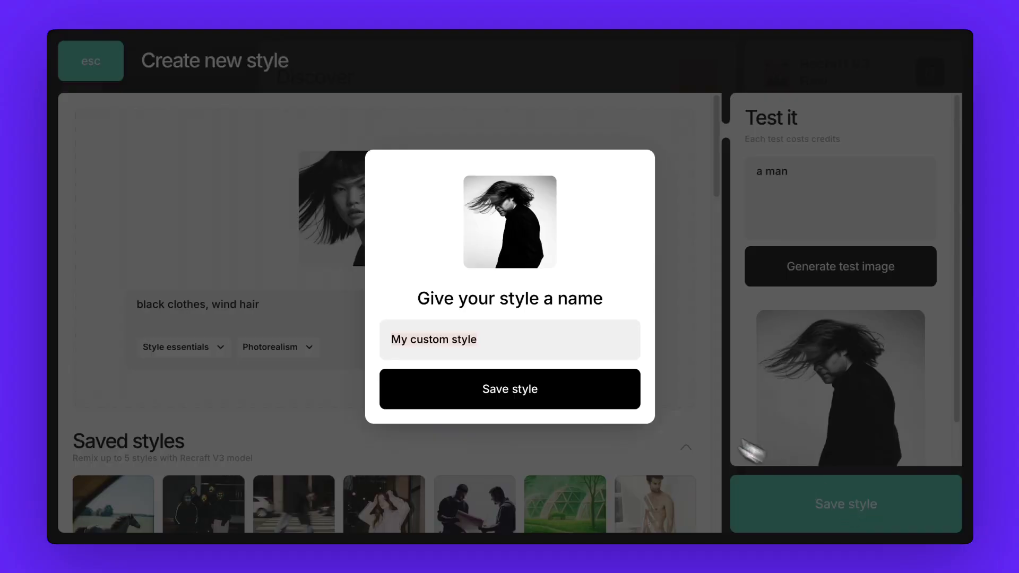
{"action": "left_click", "coordinate": [433, 348]}
{"action": "type", "text": "Black and whit"}
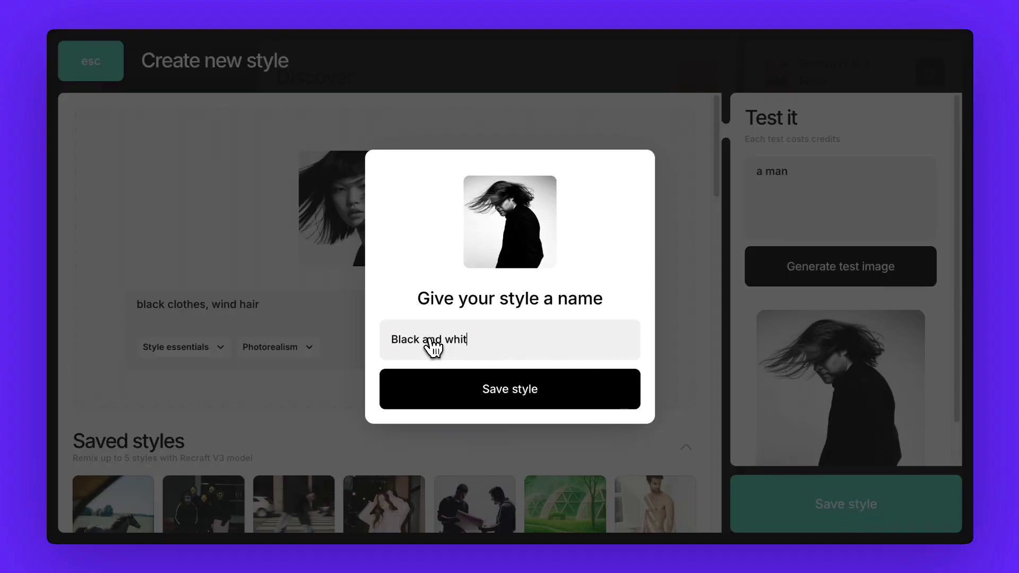
{"action": "type", "text": "e"}
{"action": "left_click", "coordinate": [507, 393]}
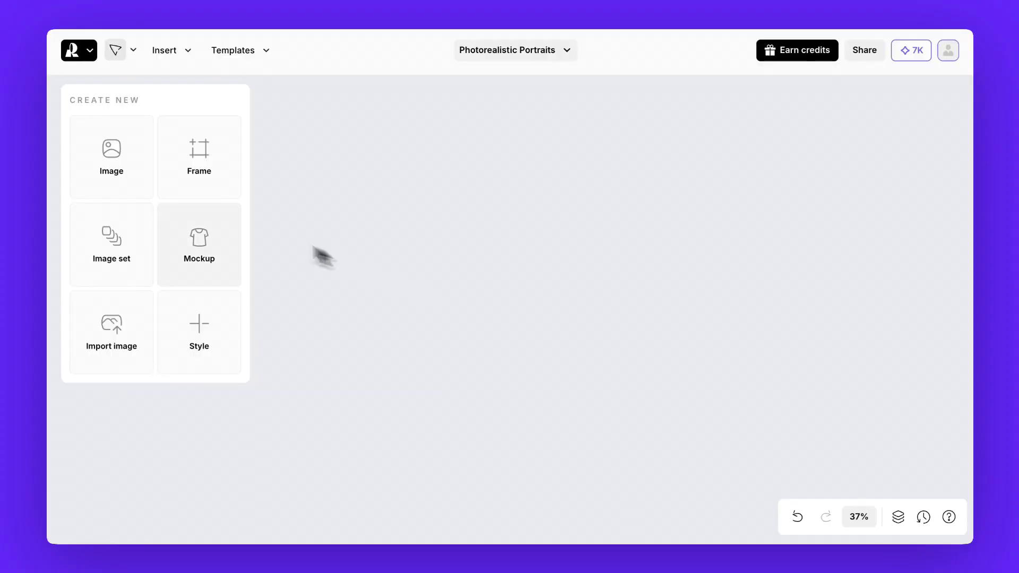
Step: Add a 1024×1024 image frame and apply the Black and white style from My styles
{"action": "left_click", "coordinate": [113, 162]}
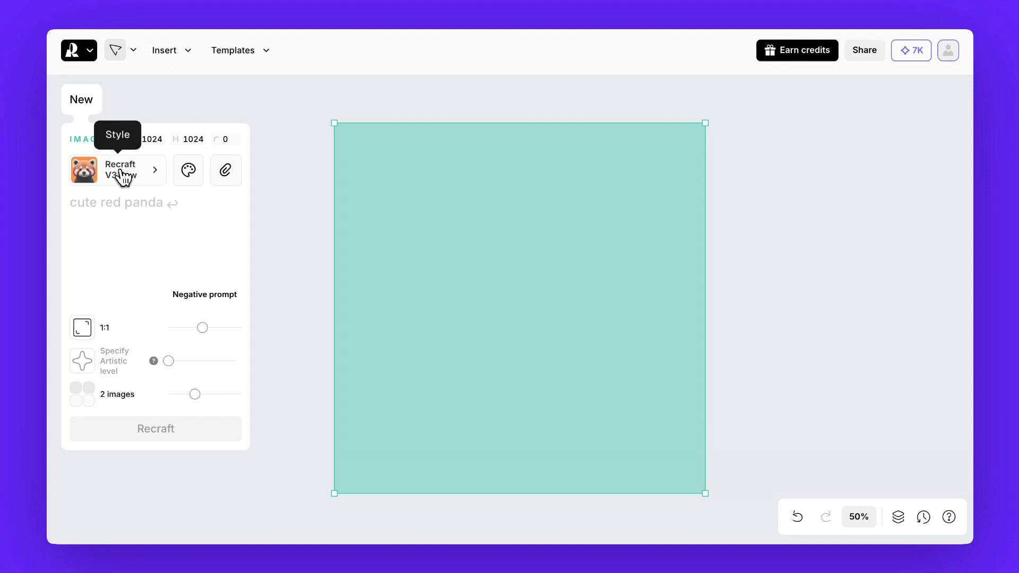
{"action": "left_click", "coordinate": [120, 171]}
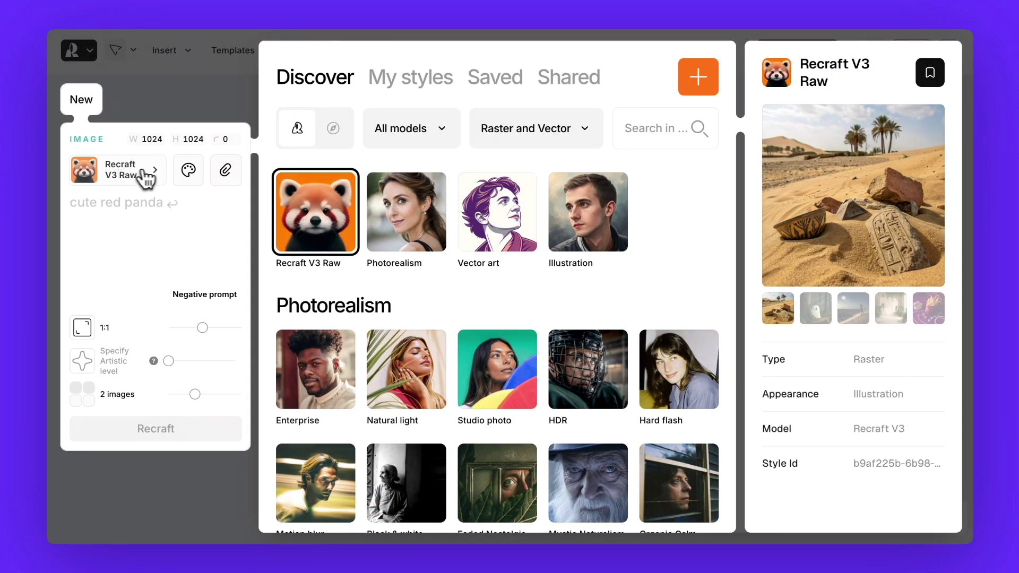
{"action": "left_click", "coordinate": [417, 84]}
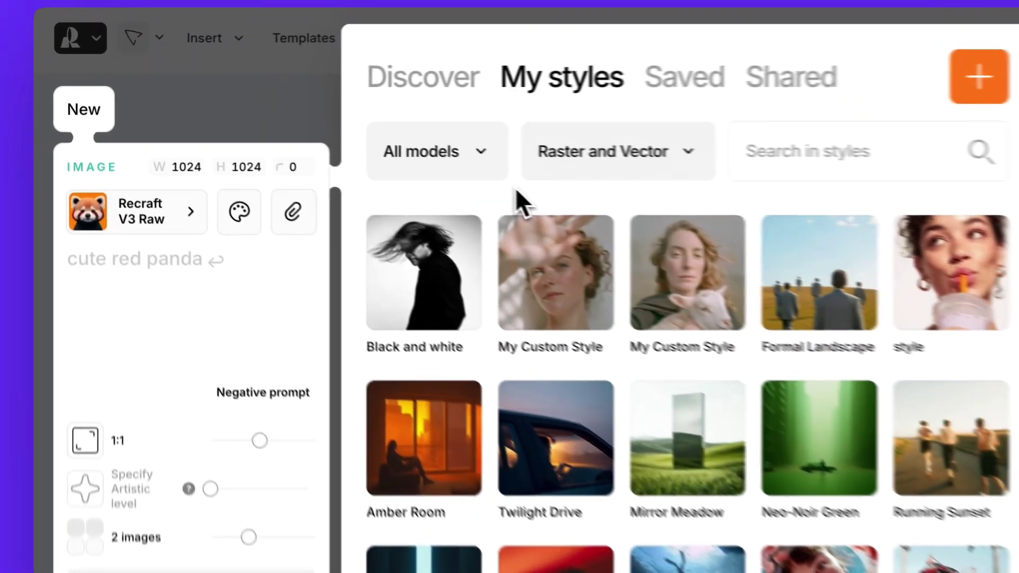
{"action": "mouse_move", "coordinate": [349, 198]}
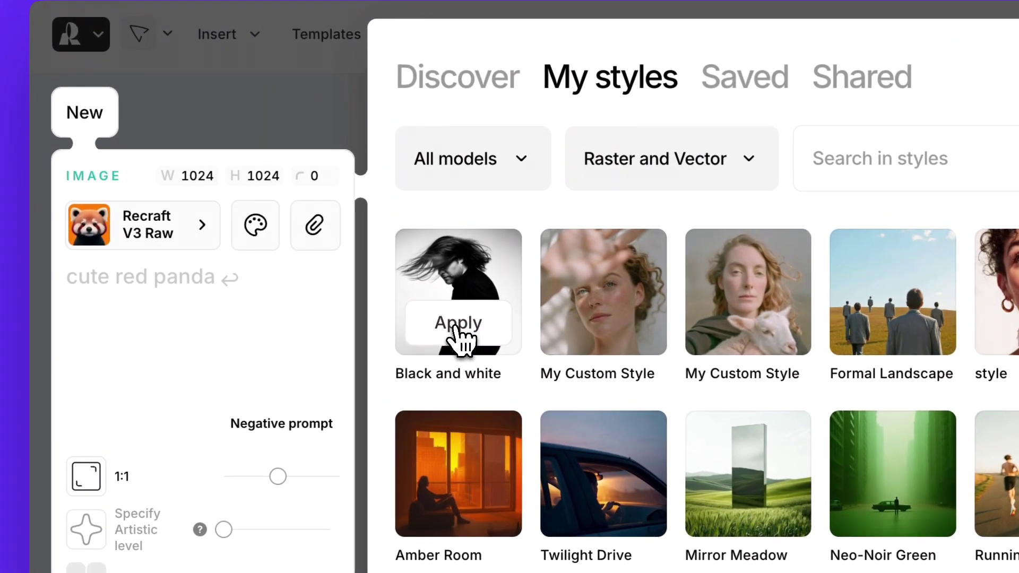
{"action": "left_click", "coordinate": [455, 327]}
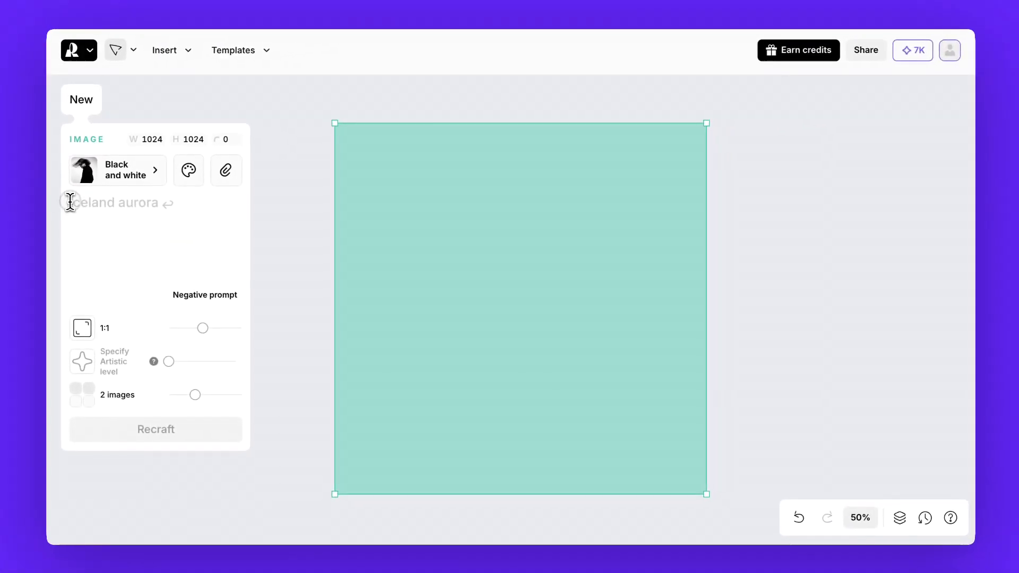
Step: Generate Vogue close-ups of a short-grey-haired model with dark blue eyeshadow and silver eyeliner
{"action": "left_click", "coordinate": [70, 202]}
{"action": "type", "text": "photograph of a model with short gre"}
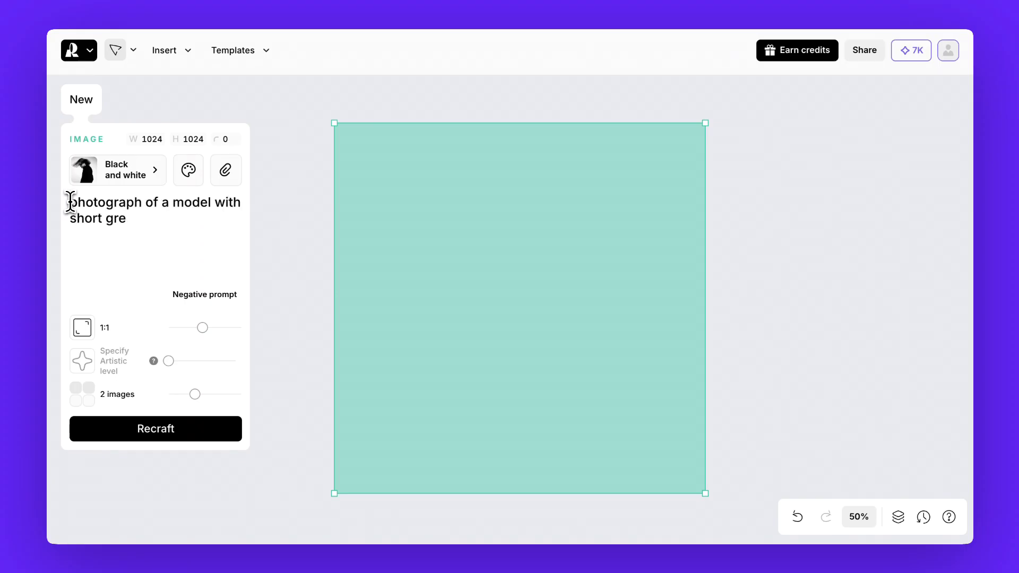
{"action": "type", "text": "y hair, wearing dark blue eyeshadow and silver eyeliner, posing for Vogue magazine, a close-up portrait photograph"}
{"action": "left_click", "coordinate": [155, 444]}
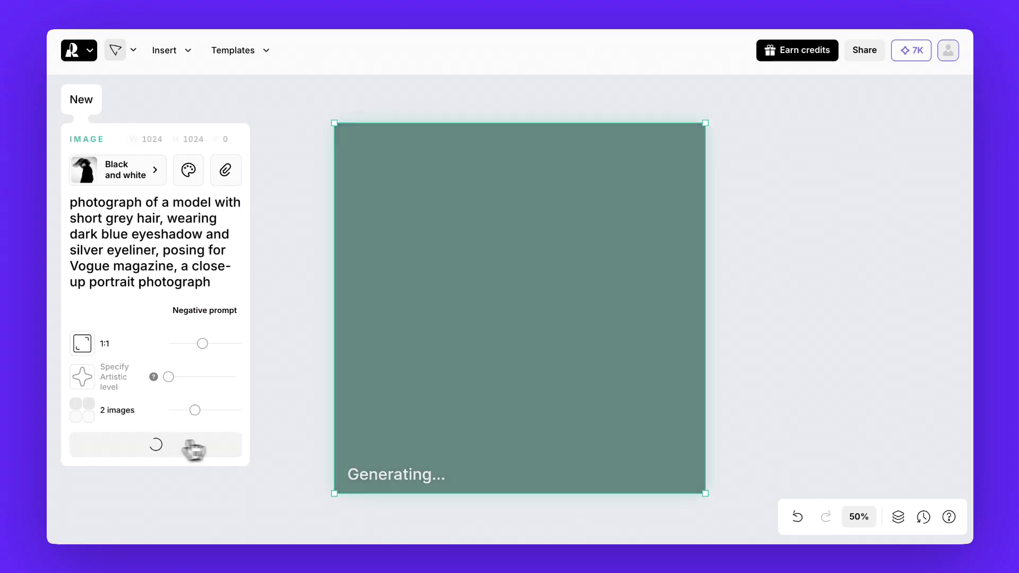